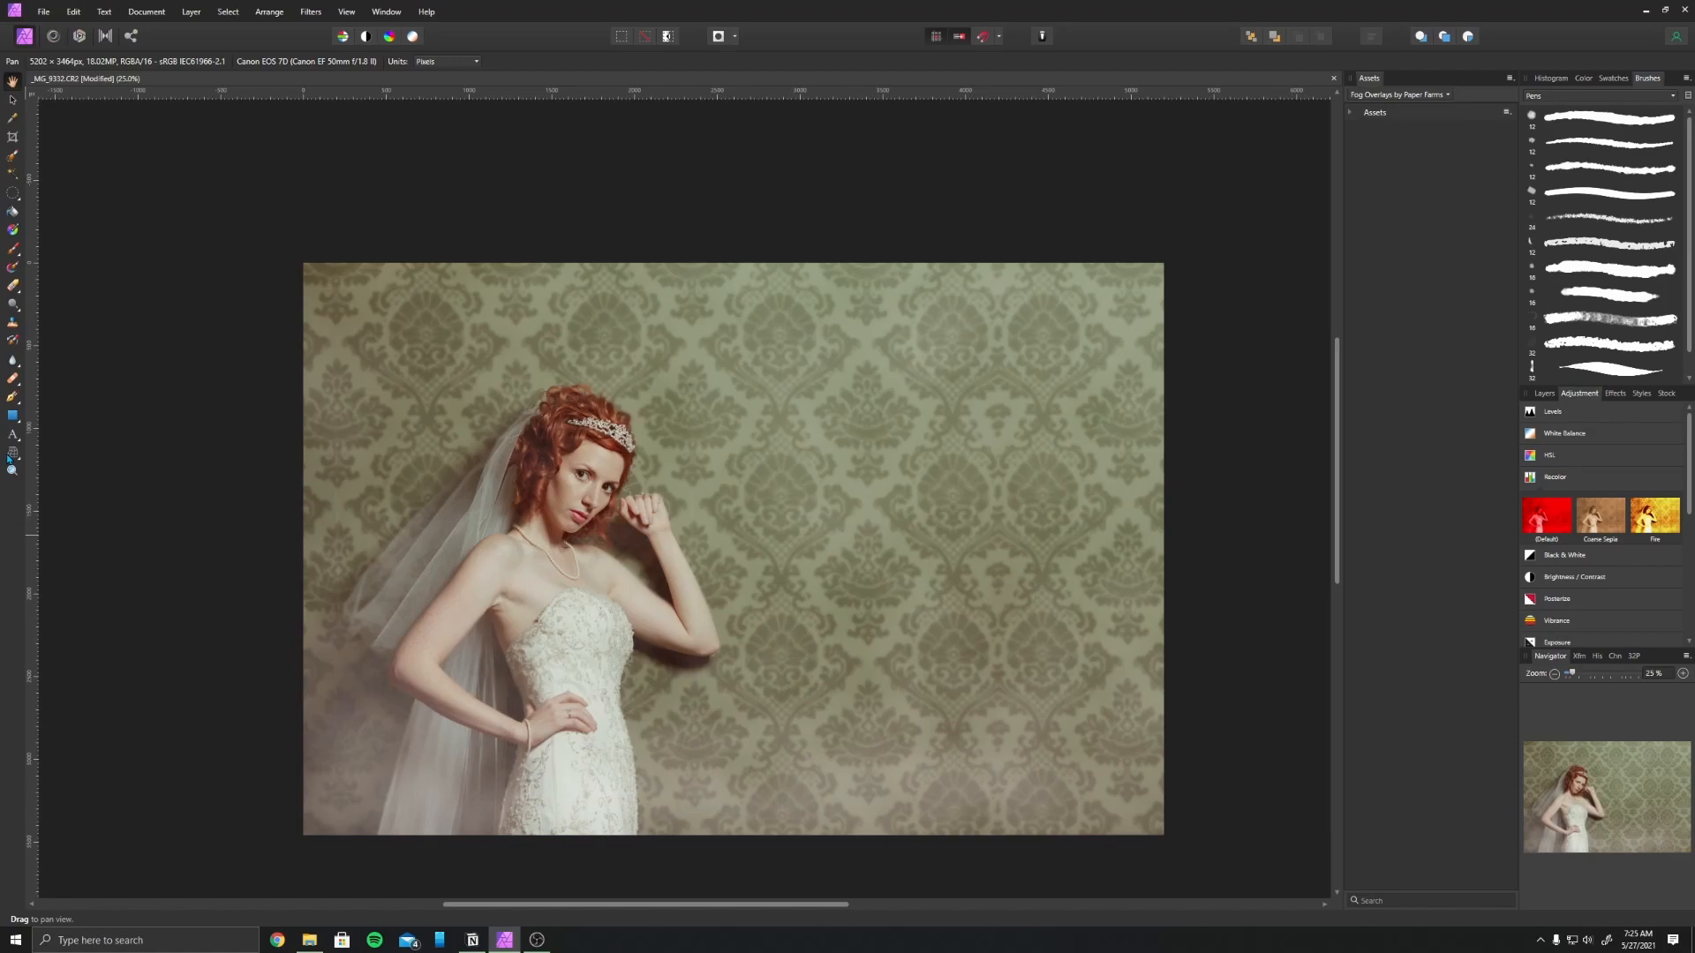
{"action": "left_click", "coordinate": [9, 457]}
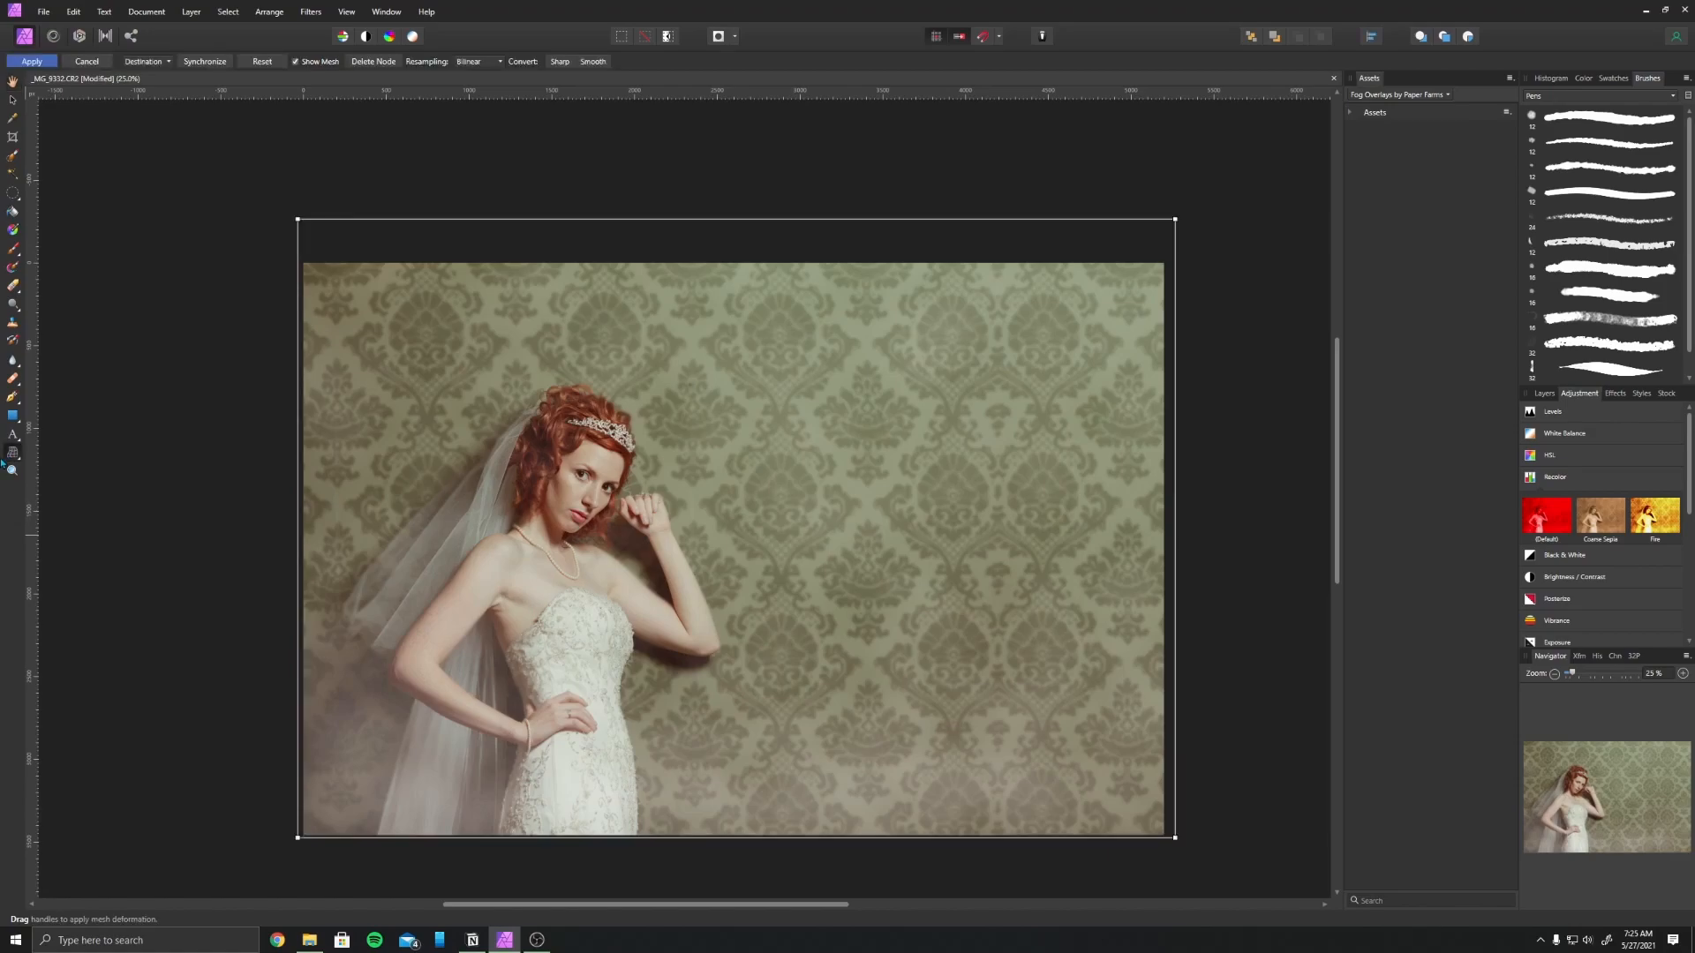
{"action": "left_click", "coordinate": [22, 460]}
{"action": "left_click", "coordinate": [24, 61]}
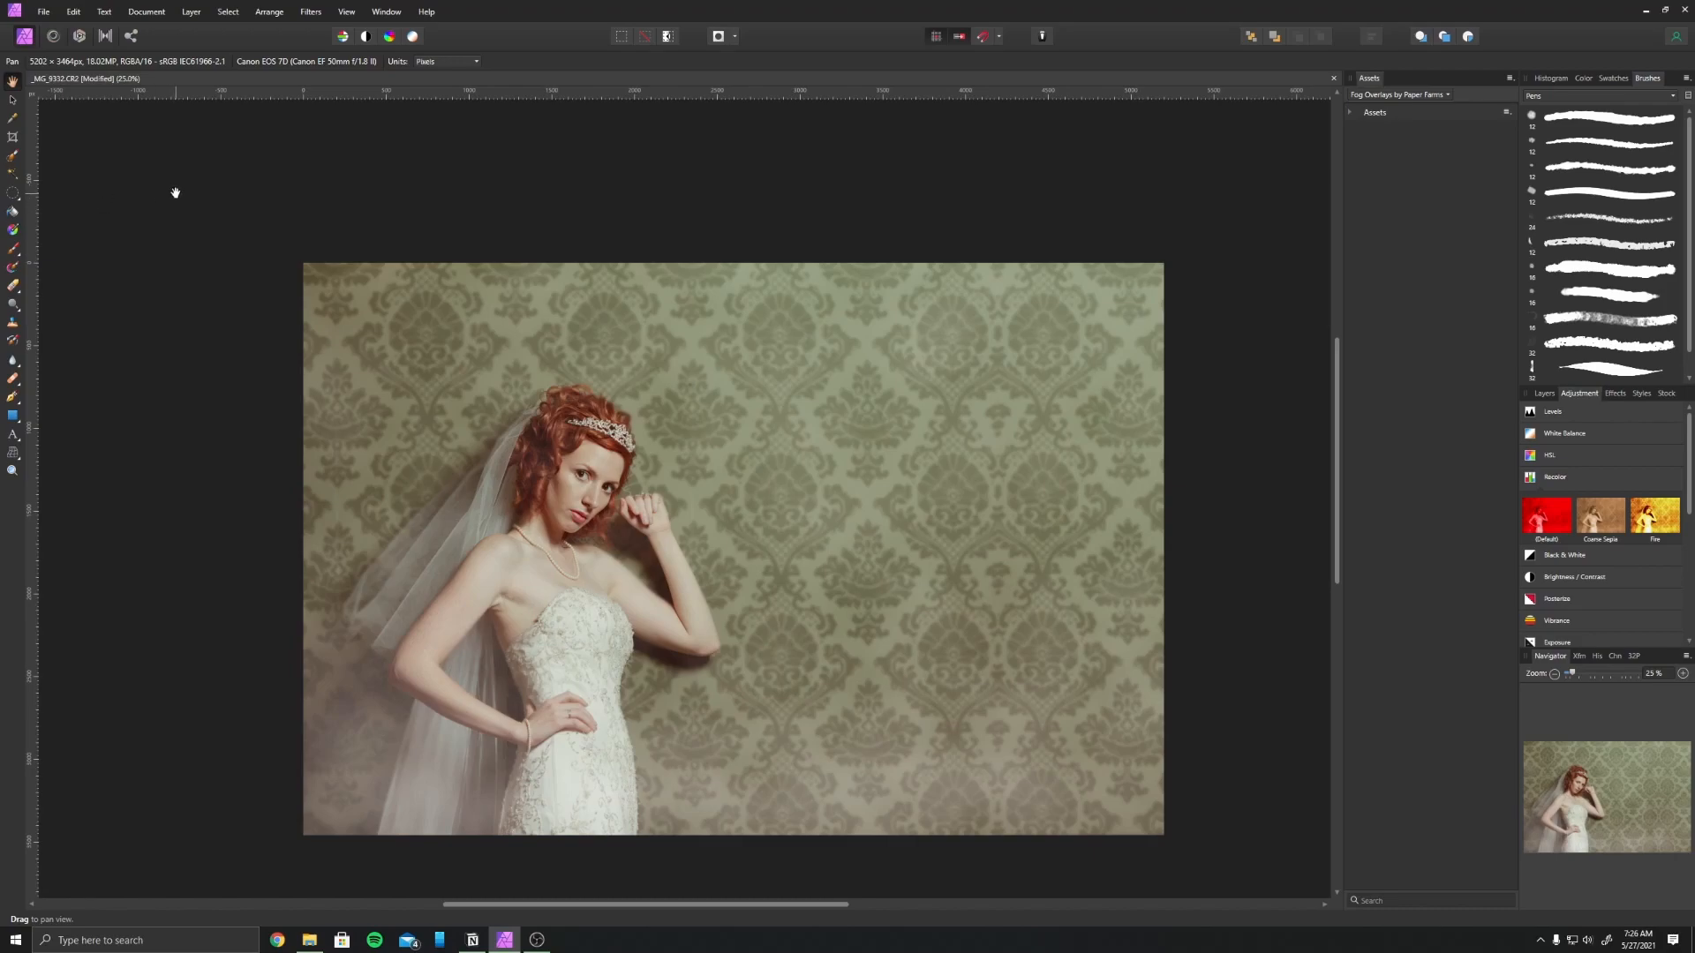
{"action": "left_click", "coordinate": [1639, 479]}
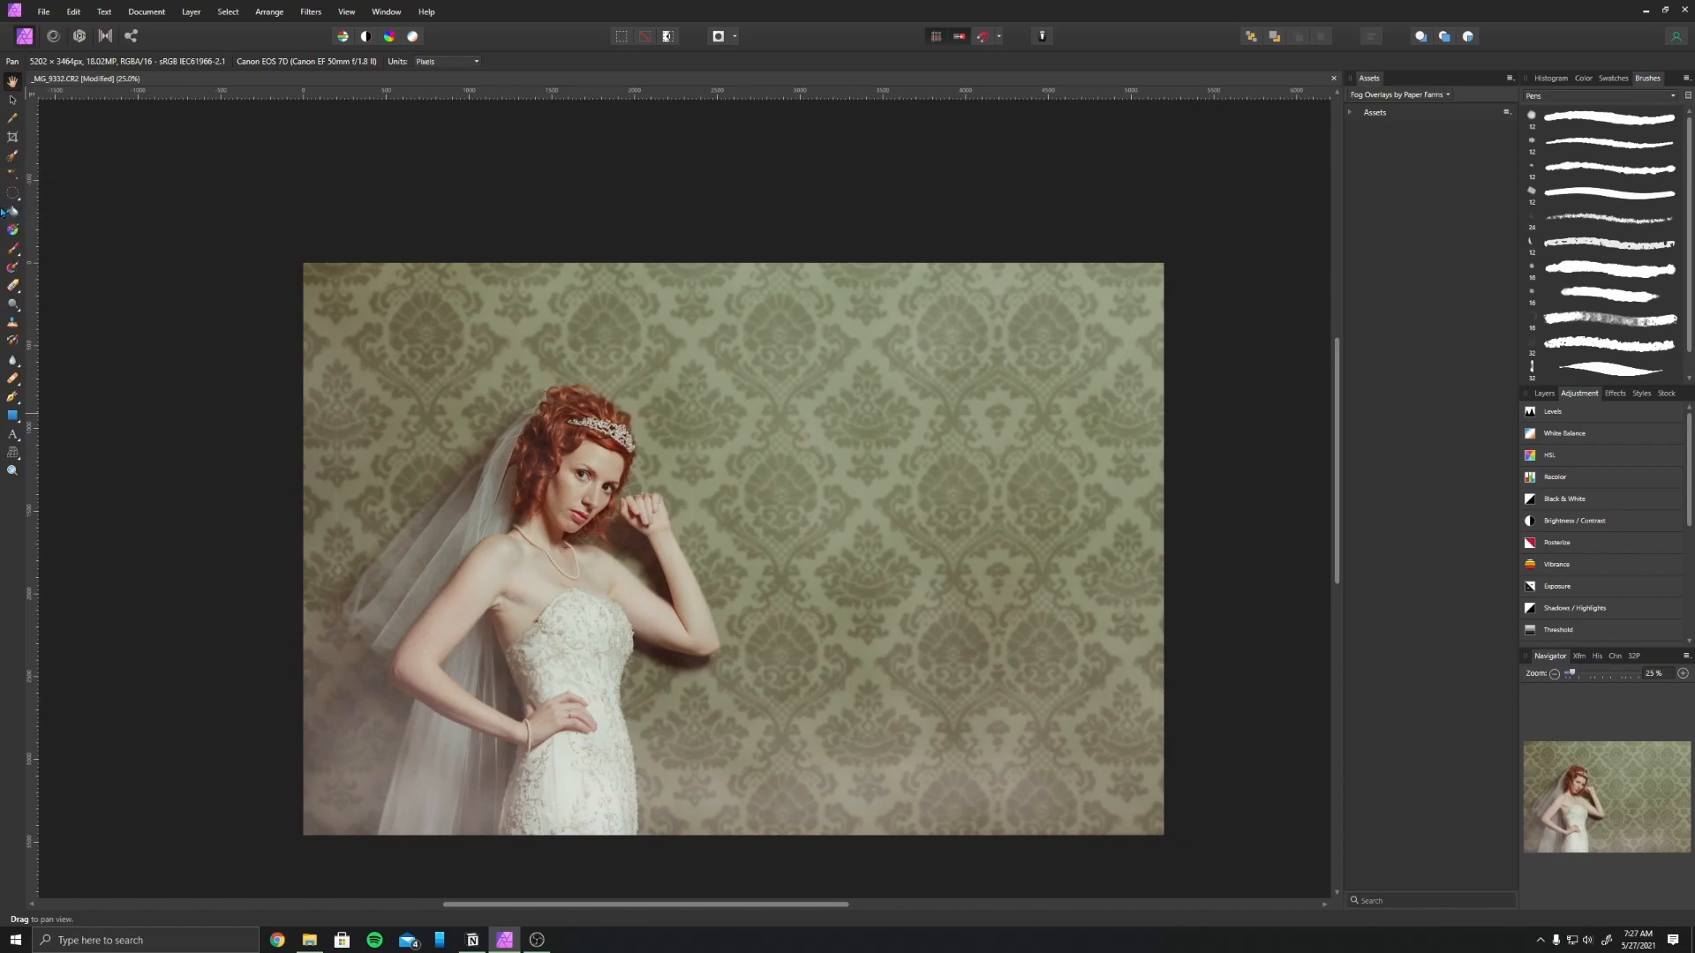
{"action": "left_click", "coordinate": [18, 261]}
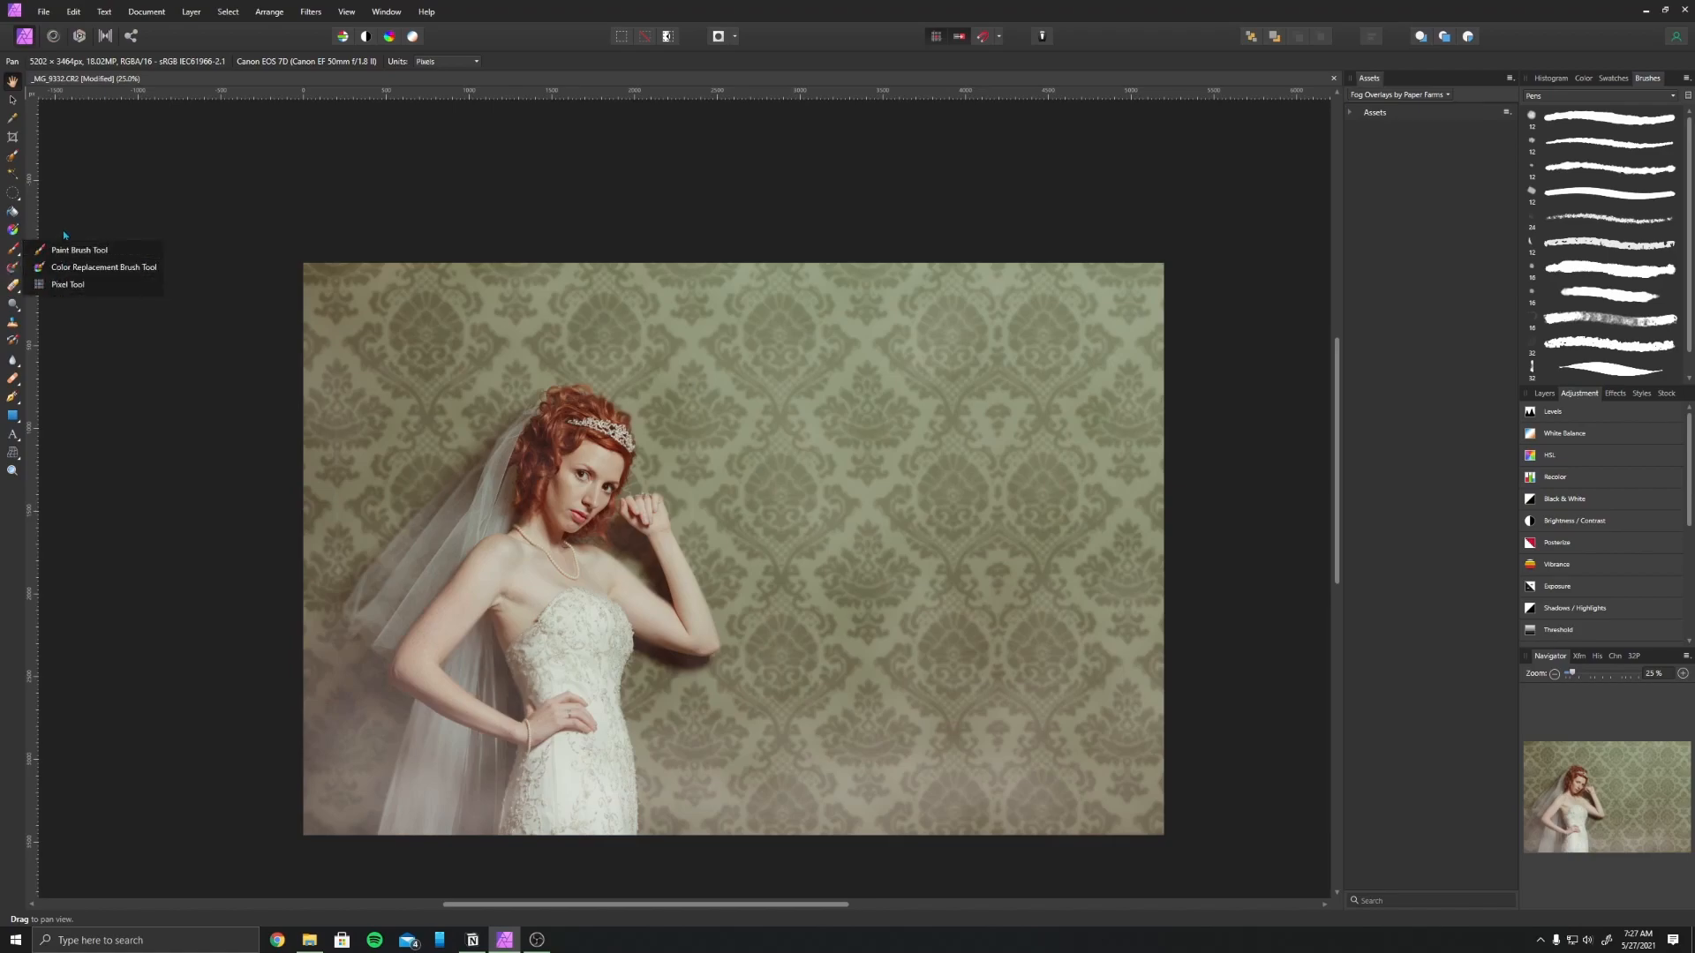
{"action": "left_click", "coordinate": [15, 231]}
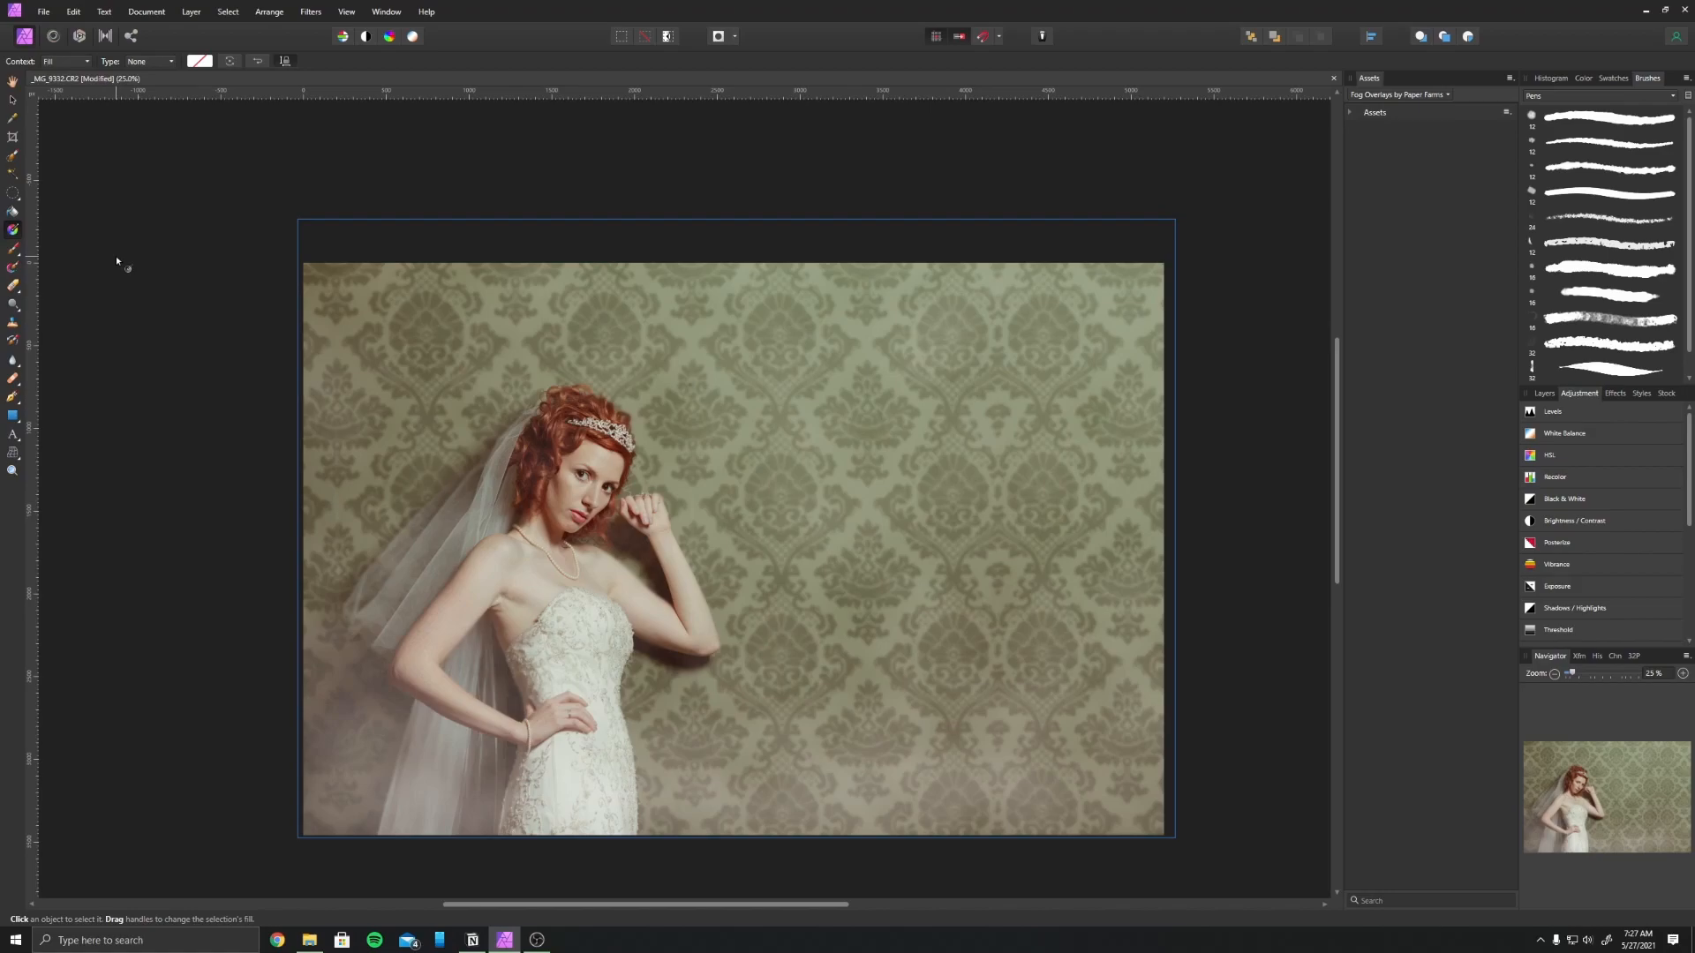
{"action": "left_click", "coordinate": [13, 81]}
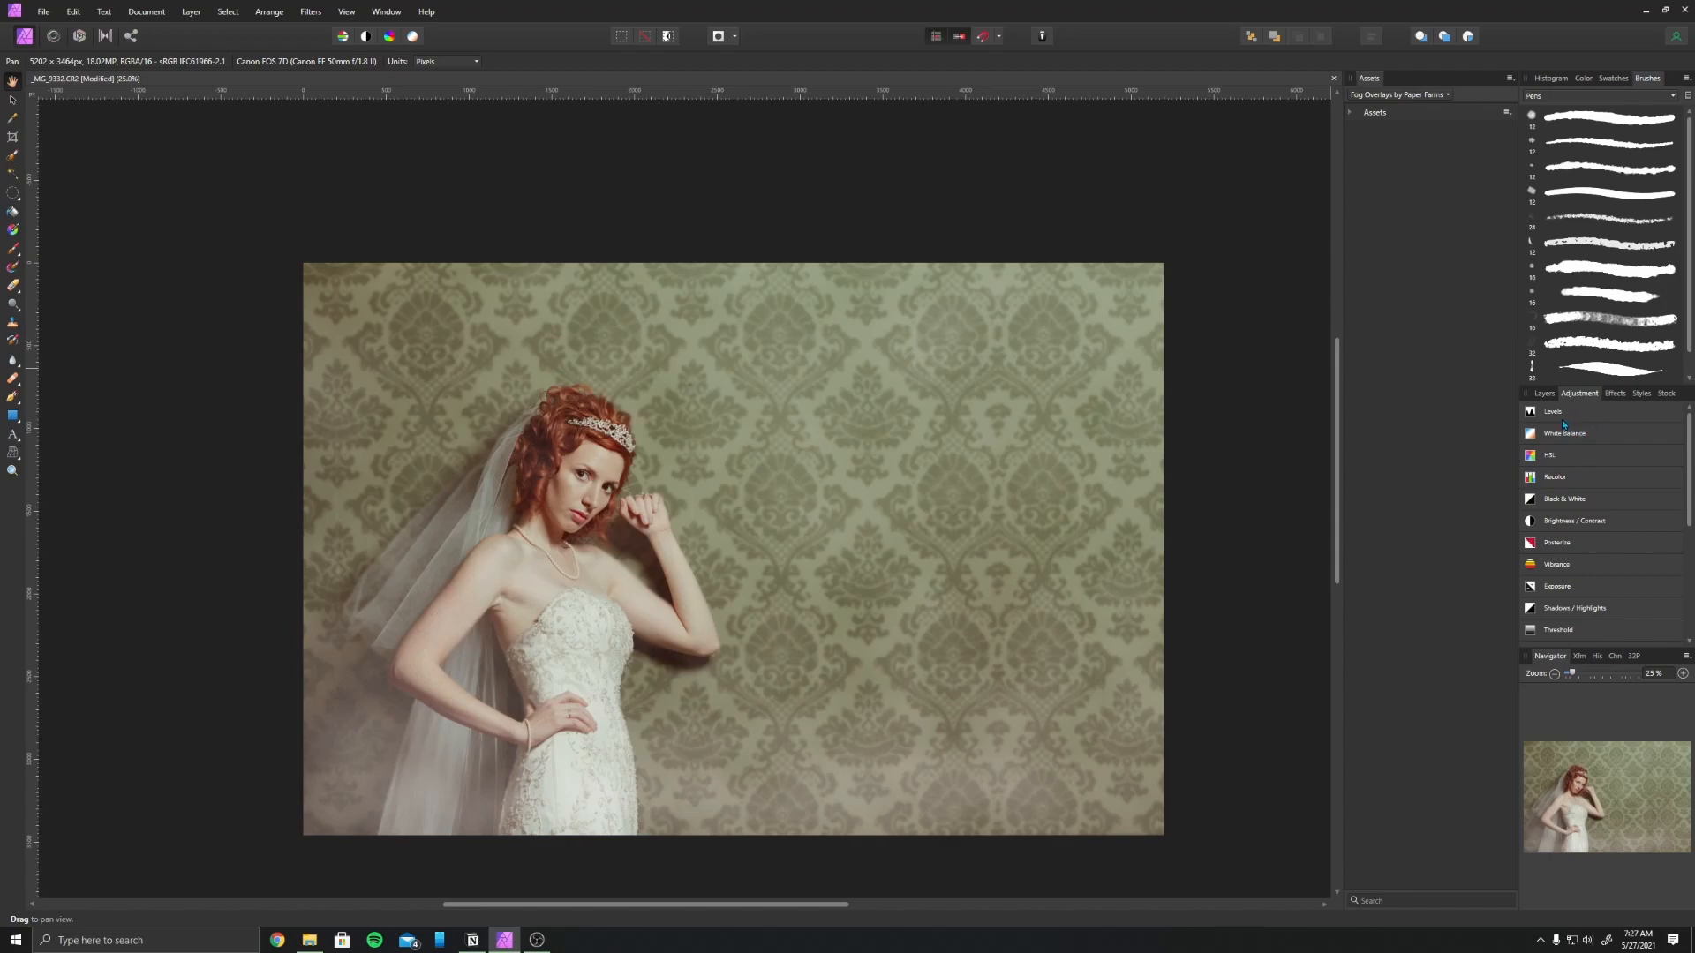
Try the Simplify preset of the Vibrance adjustment on the bride photo.
{"action": "scroll", "coordinate": [1574, 563], "scroll_direction": "down", "scroll_amount": 5}
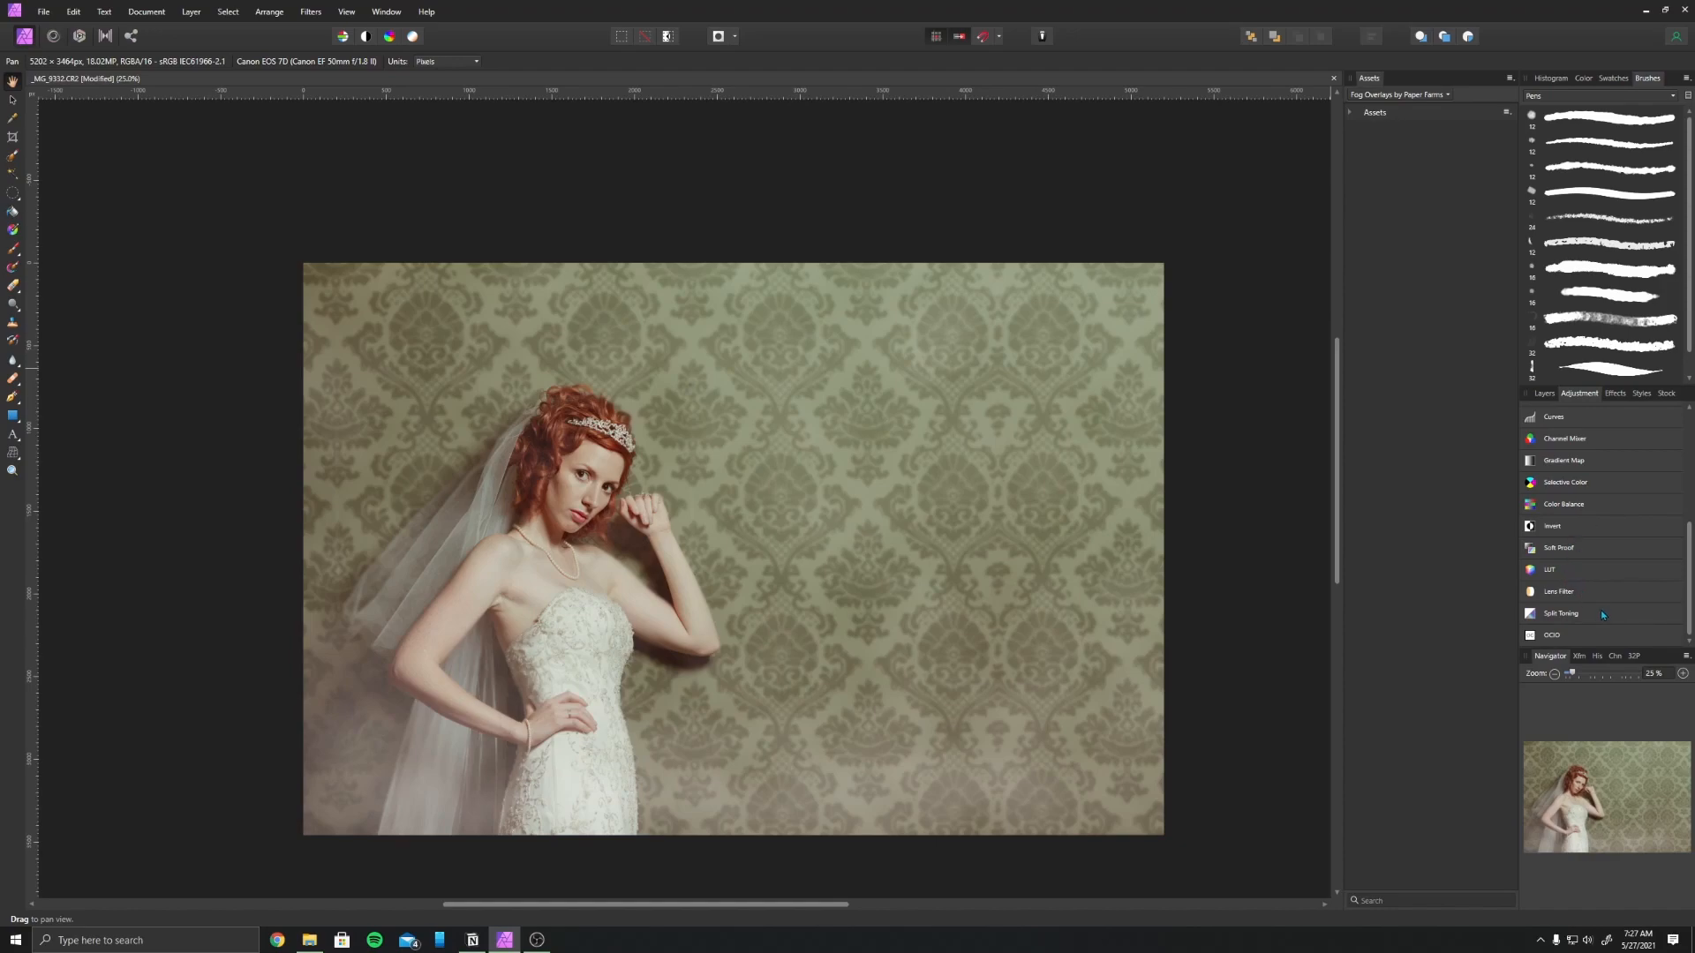
{"action": "scroll", "coordinate": [1601, 609], "scroll_direction": "up", "scroll_amount": 3}
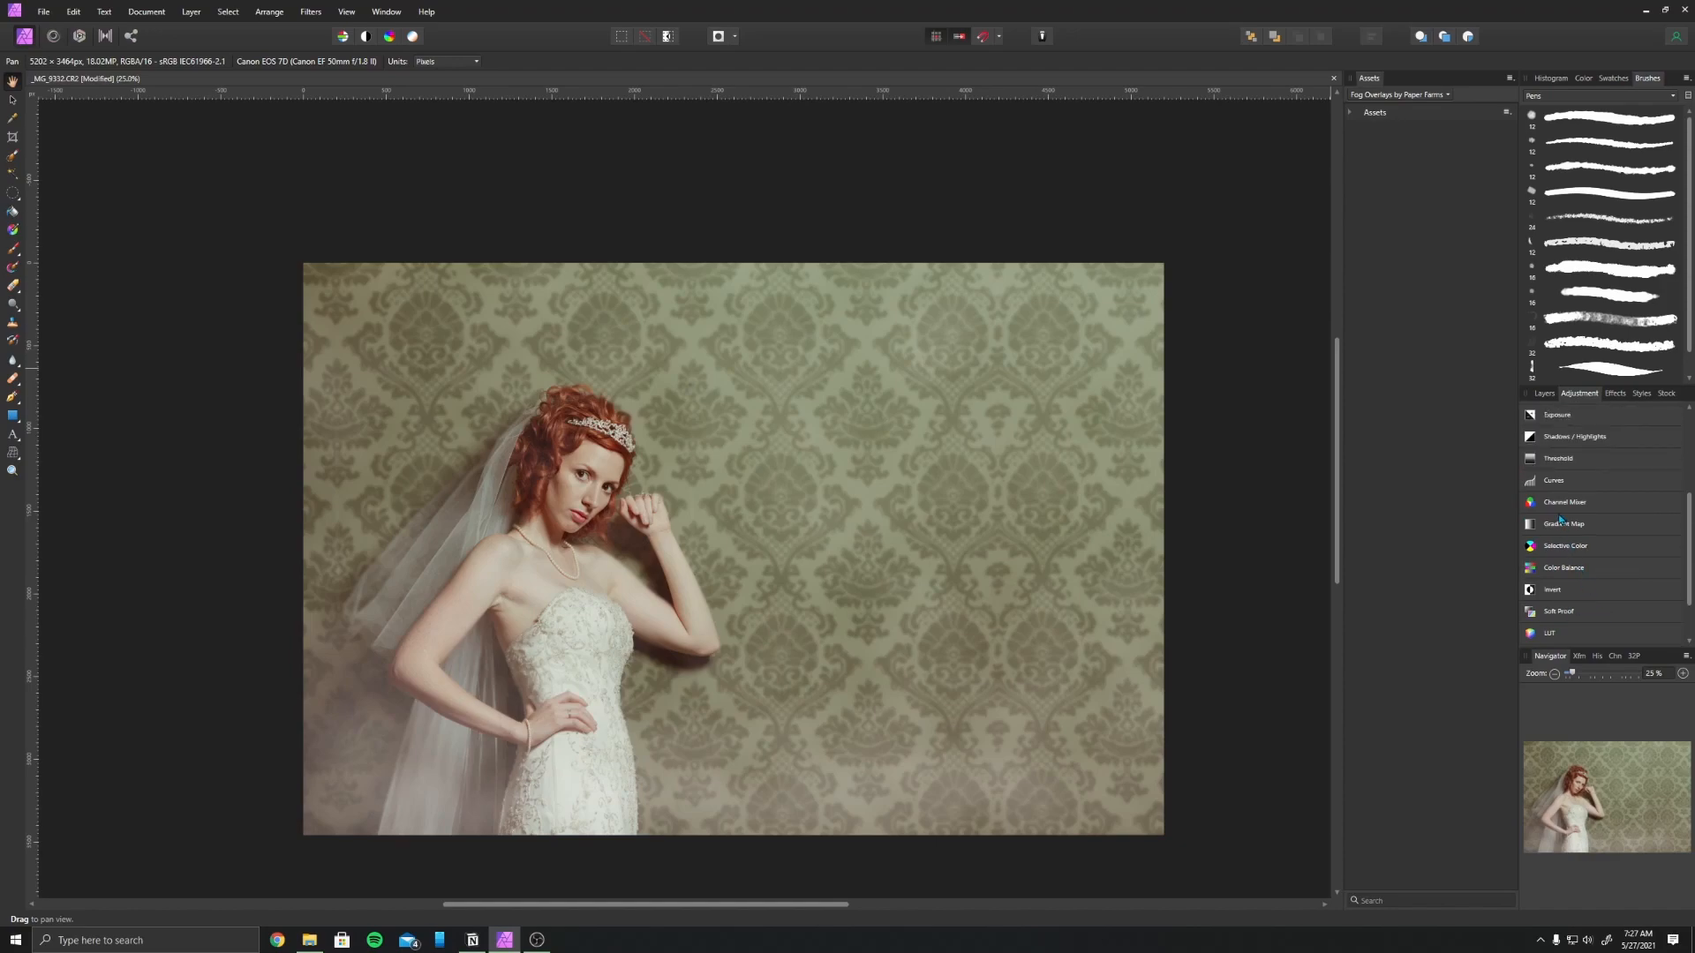
{"action": "scroll", "coordinate": [1571, 581], "scroll_direction": "up", "scroll_amount": 6}
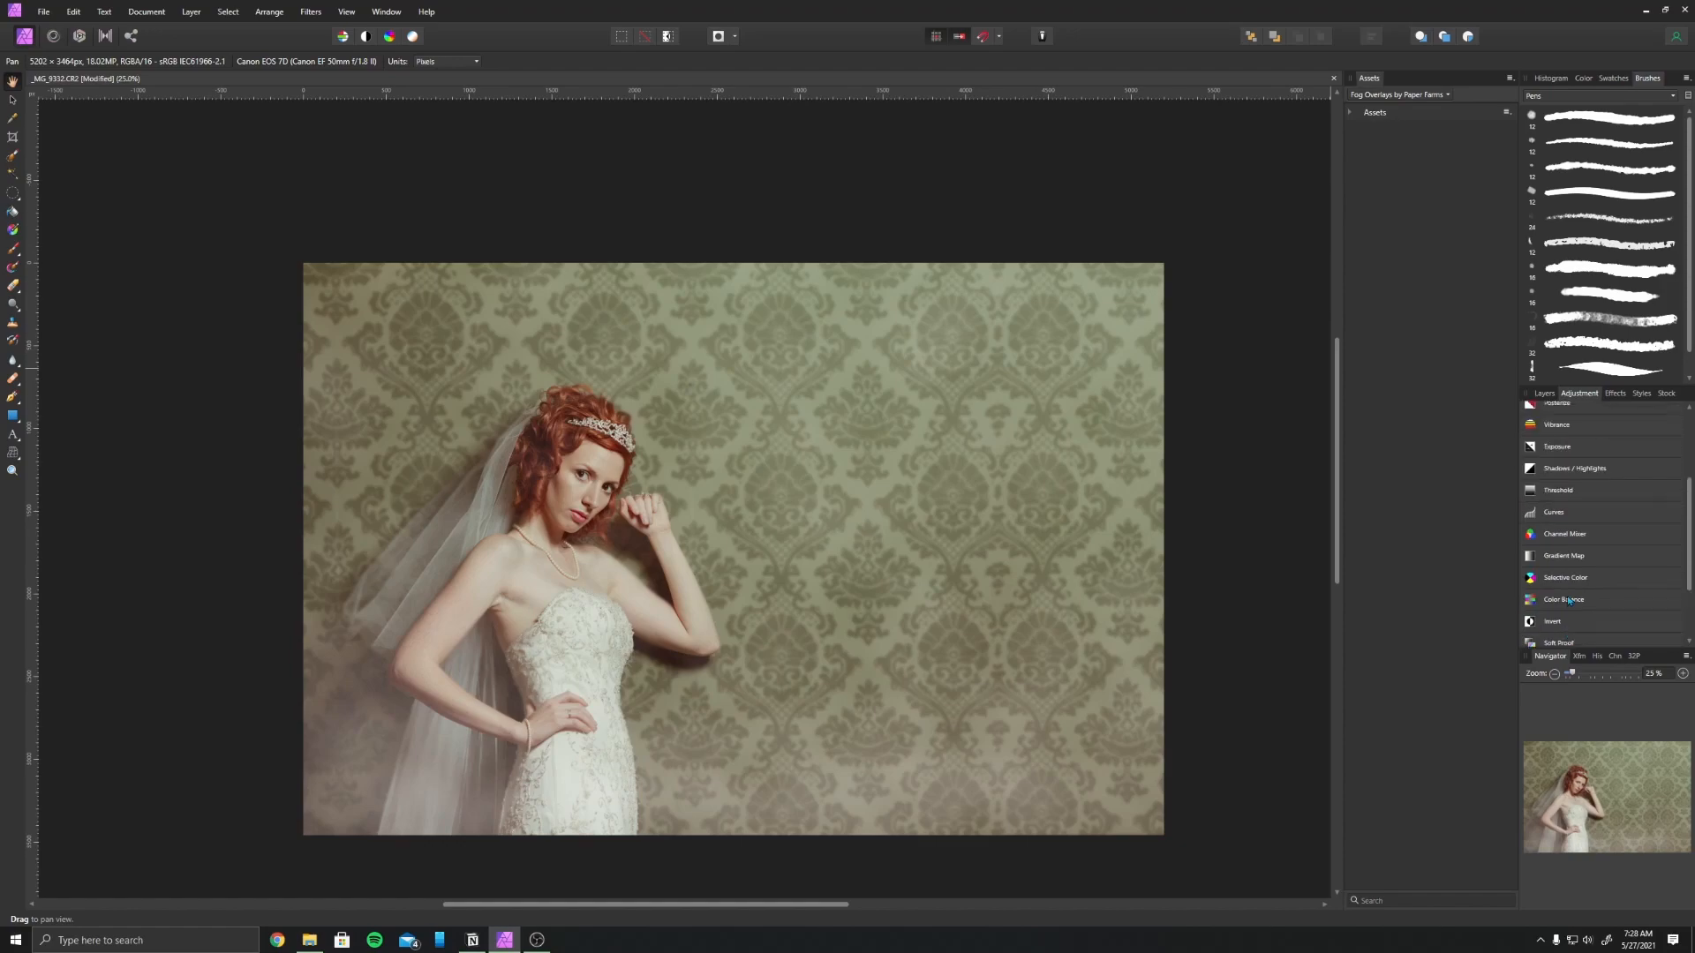
{"action": "scroll", "coordinate": [1582, 560], "scroll_direction": "up", "scroll_amount": 2}
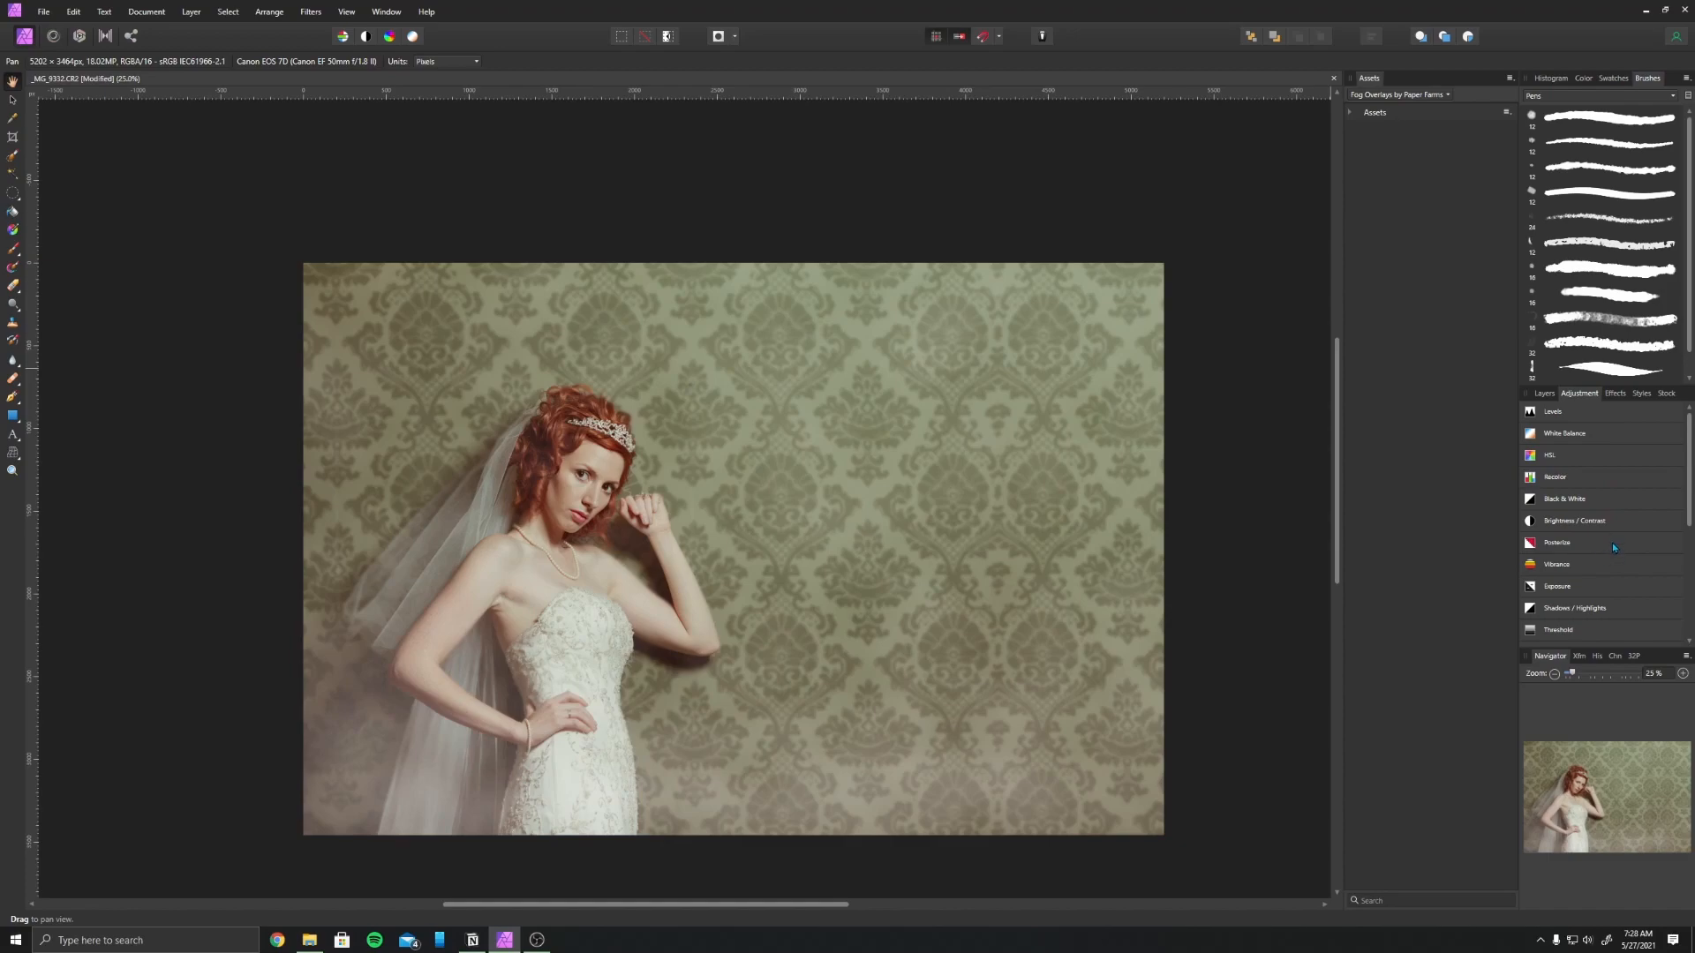
{"action": "left_click", "coordinate": [1605, 567]}
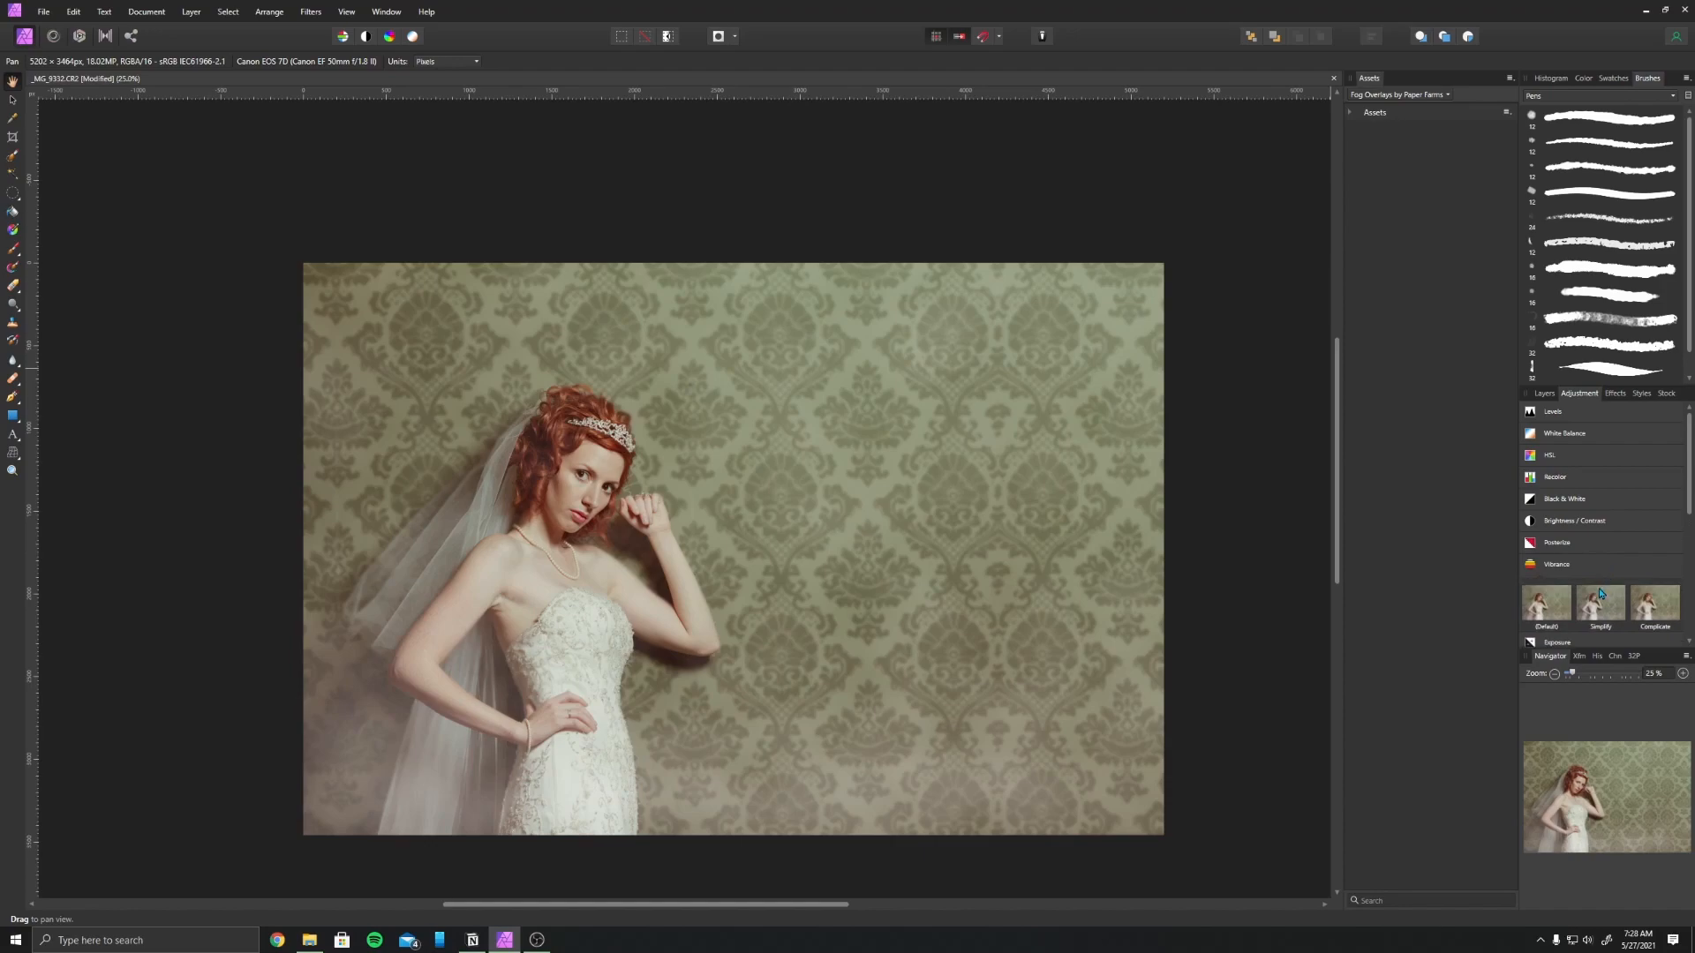
{"action": "left_click", "coordinate": [1598, 578]}
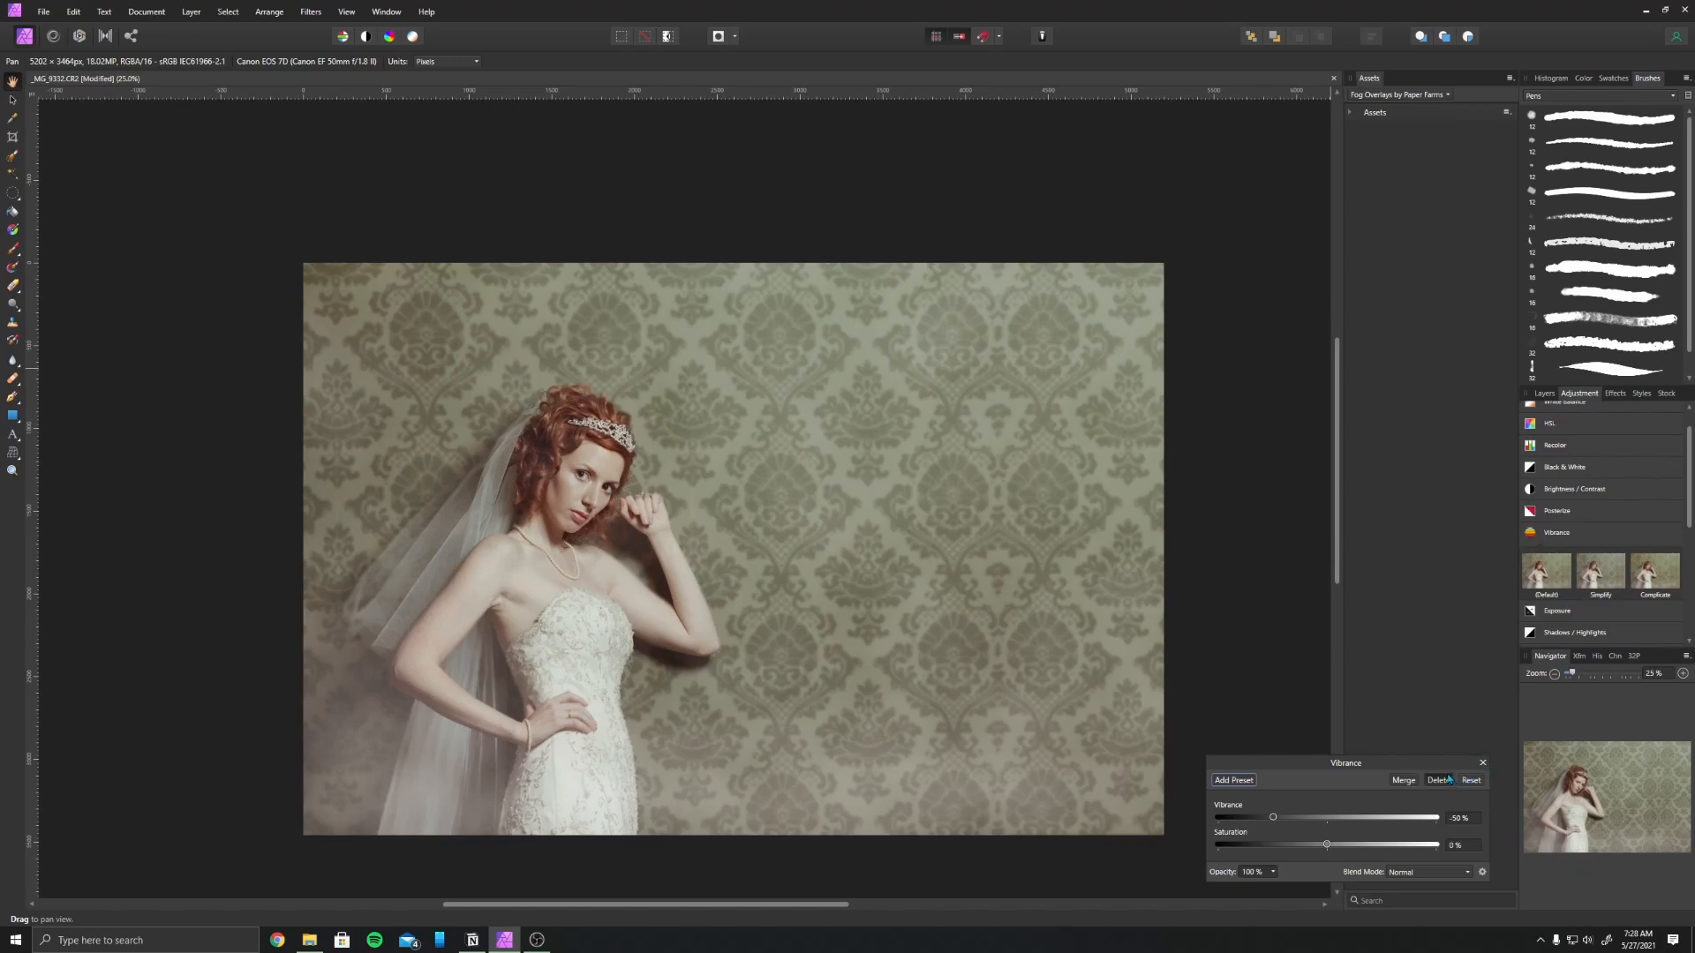
{"action": "left_click", "coordinate": [1482, 762]}
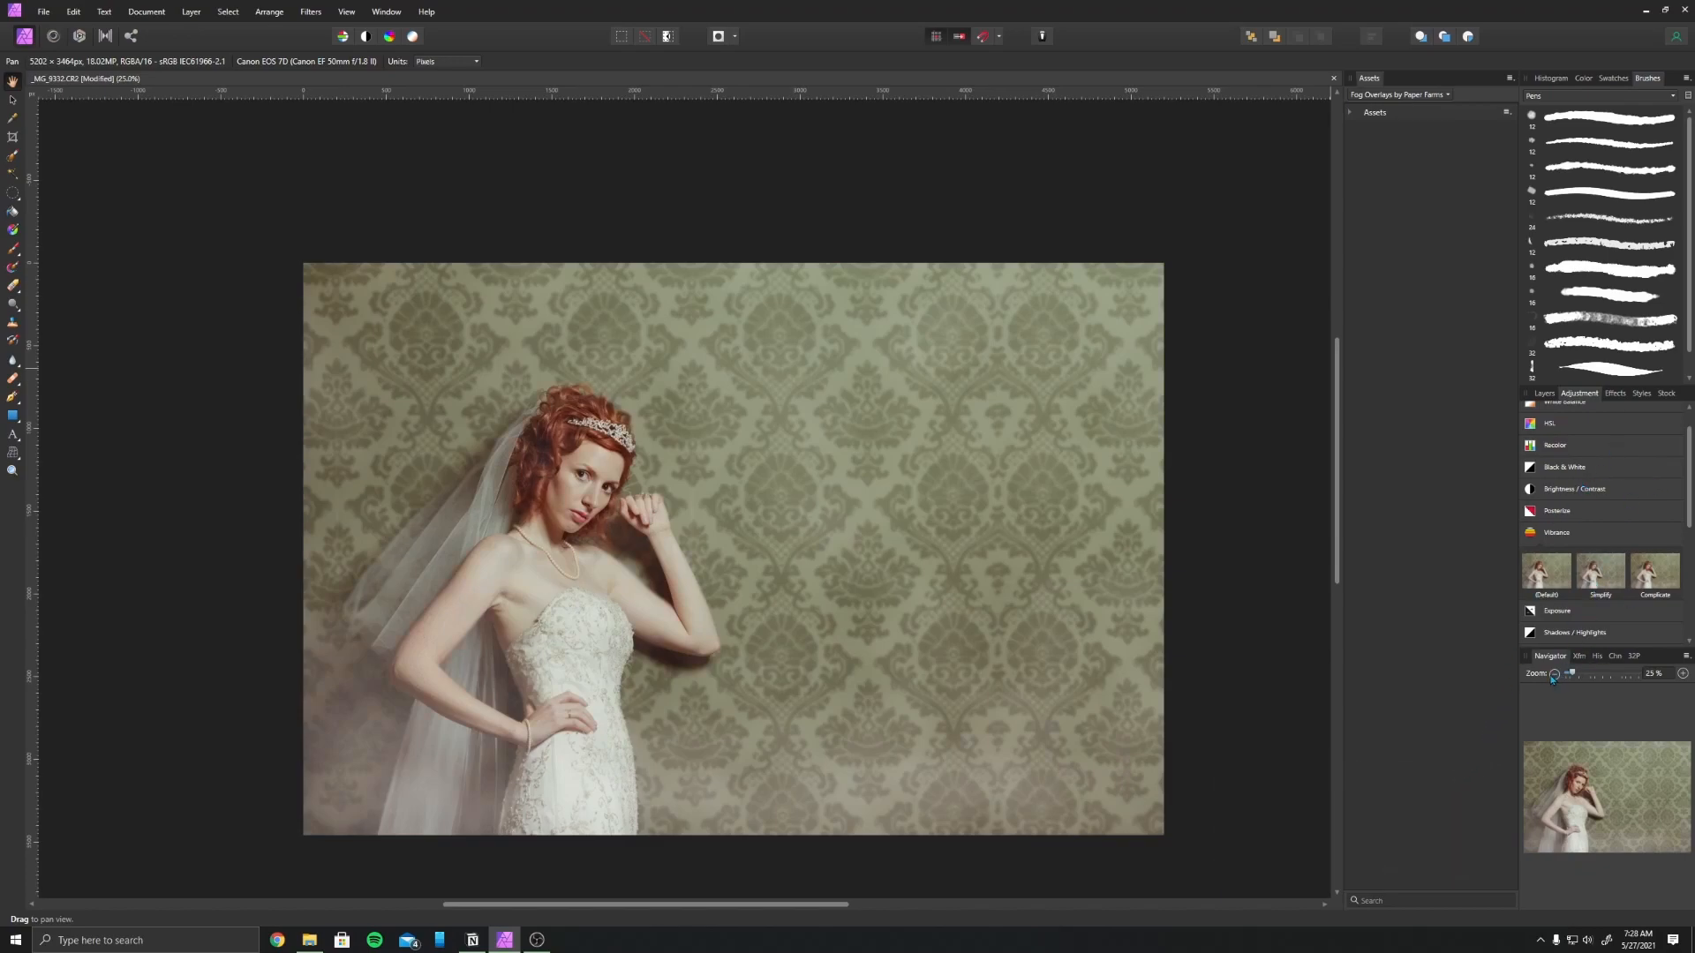
Examine the available adjustments, layer effects, styles, stock photo source and the photo's layer stack.
{"action": "scroll", "coordinate": [1609, 497], "scroll_direction": "down", "scroll_amount": 5}
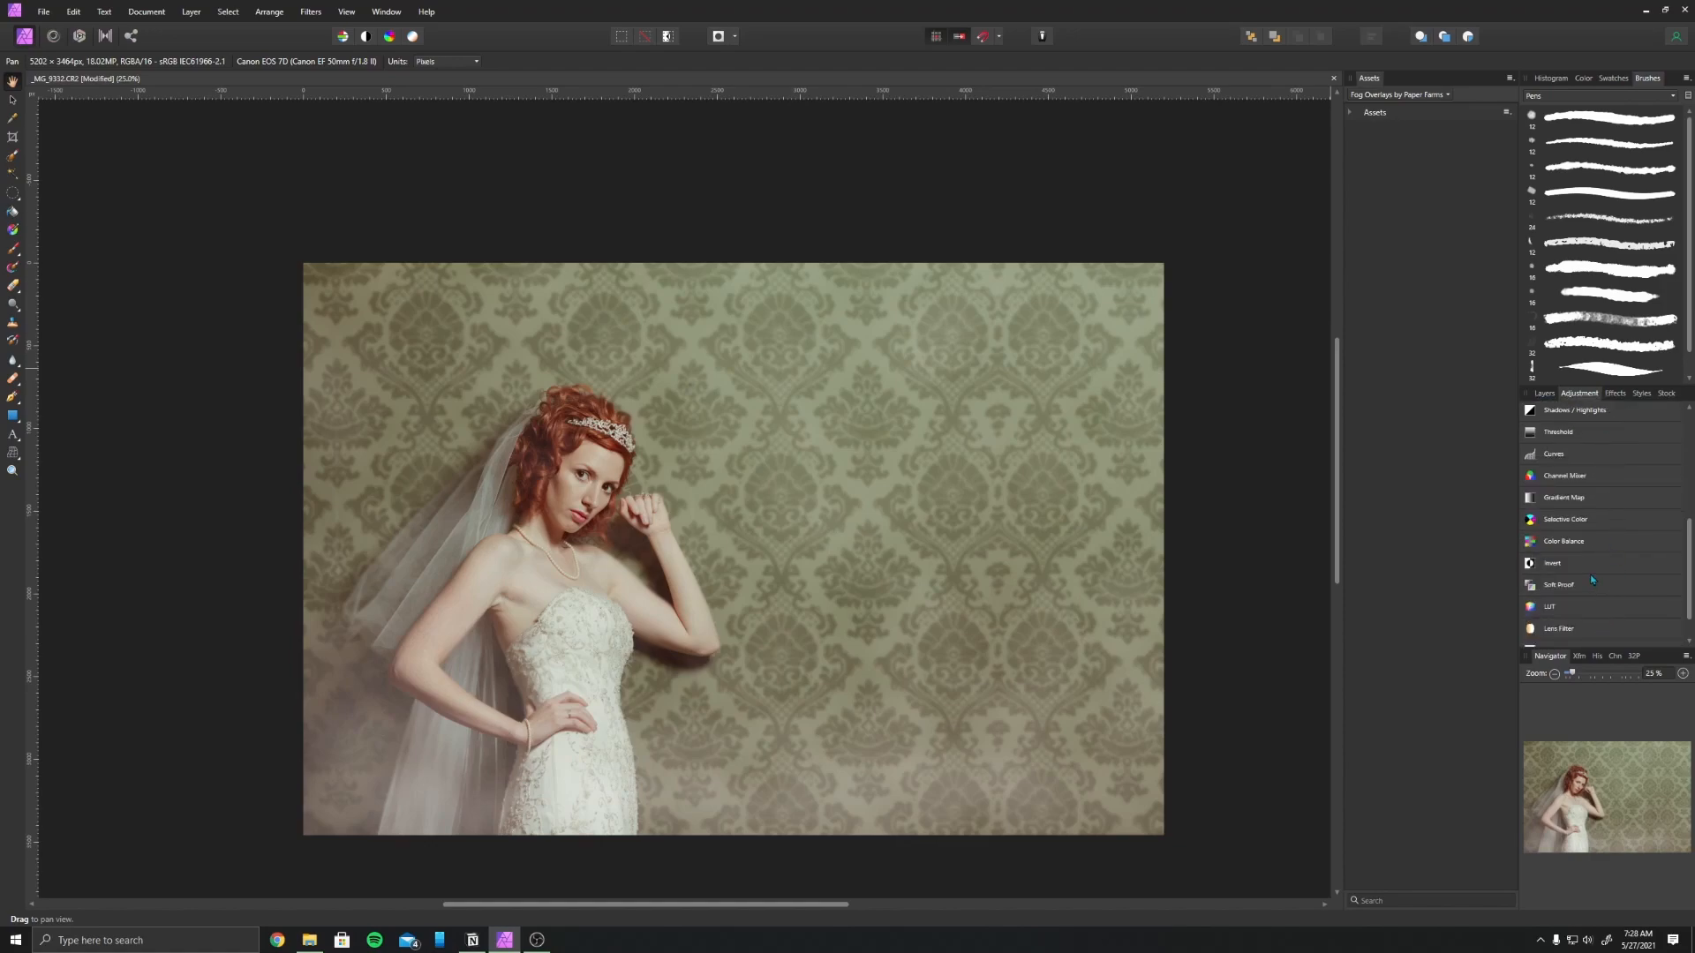
{"action": "scroll", "coordinate": [1591, 574], "scroll_direction": "down", "scroll_amount": 2}
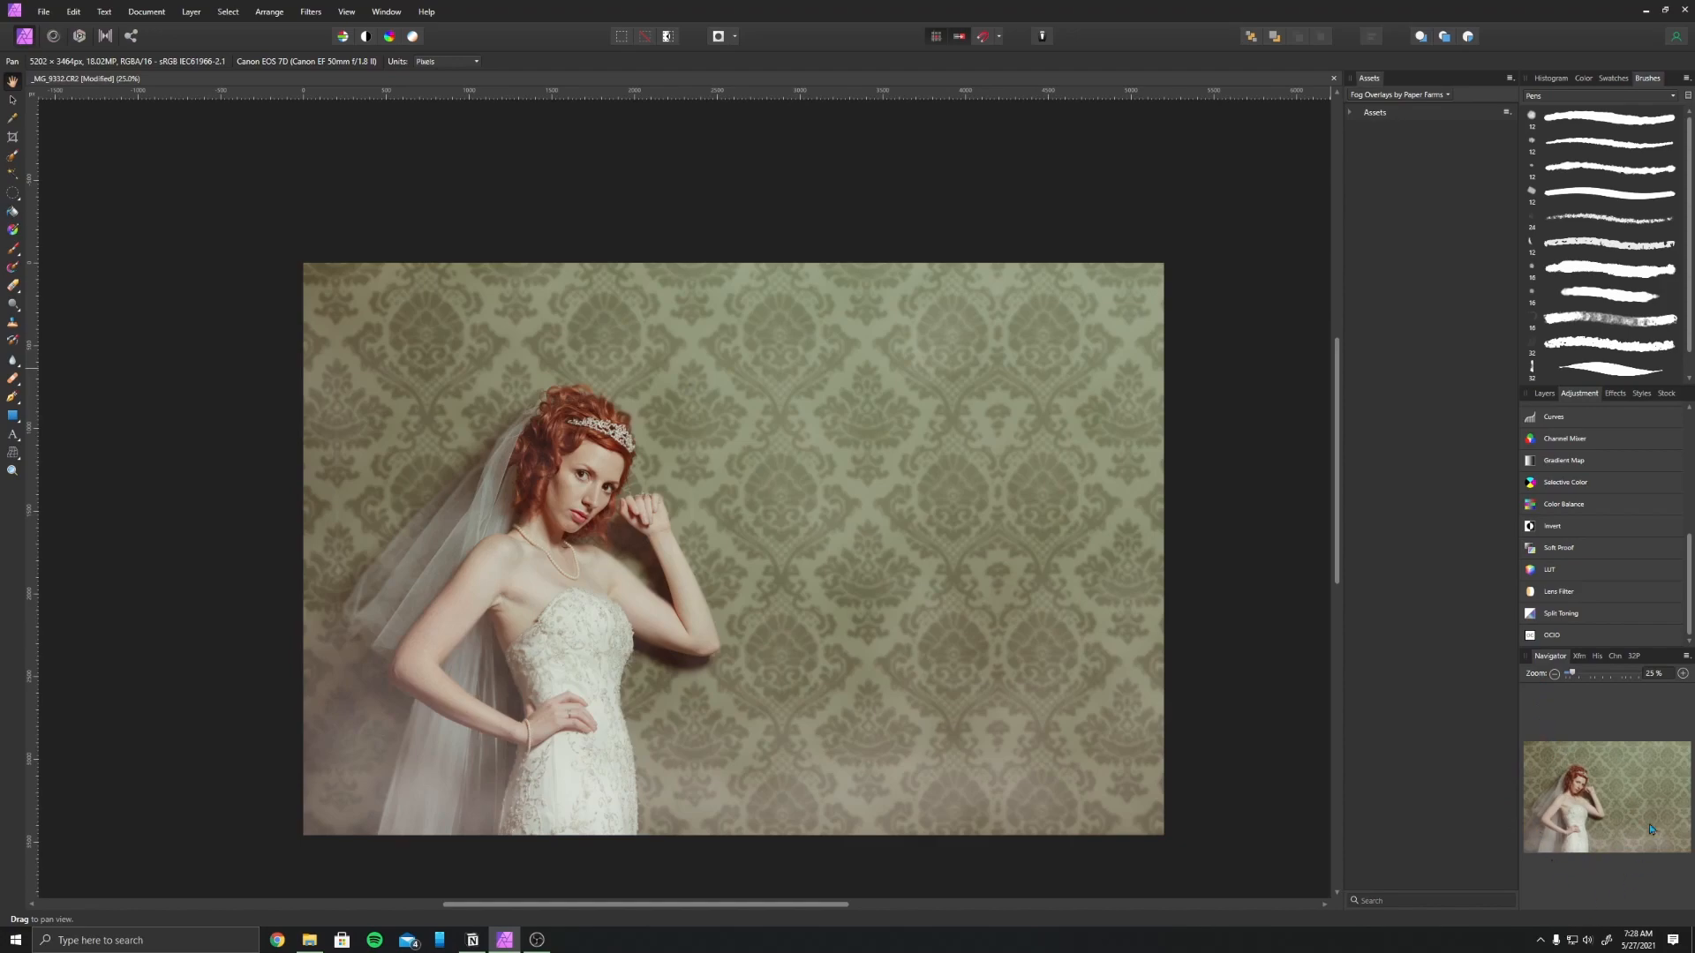
{"action": "left_click", "coordinate": [1621, 395]}
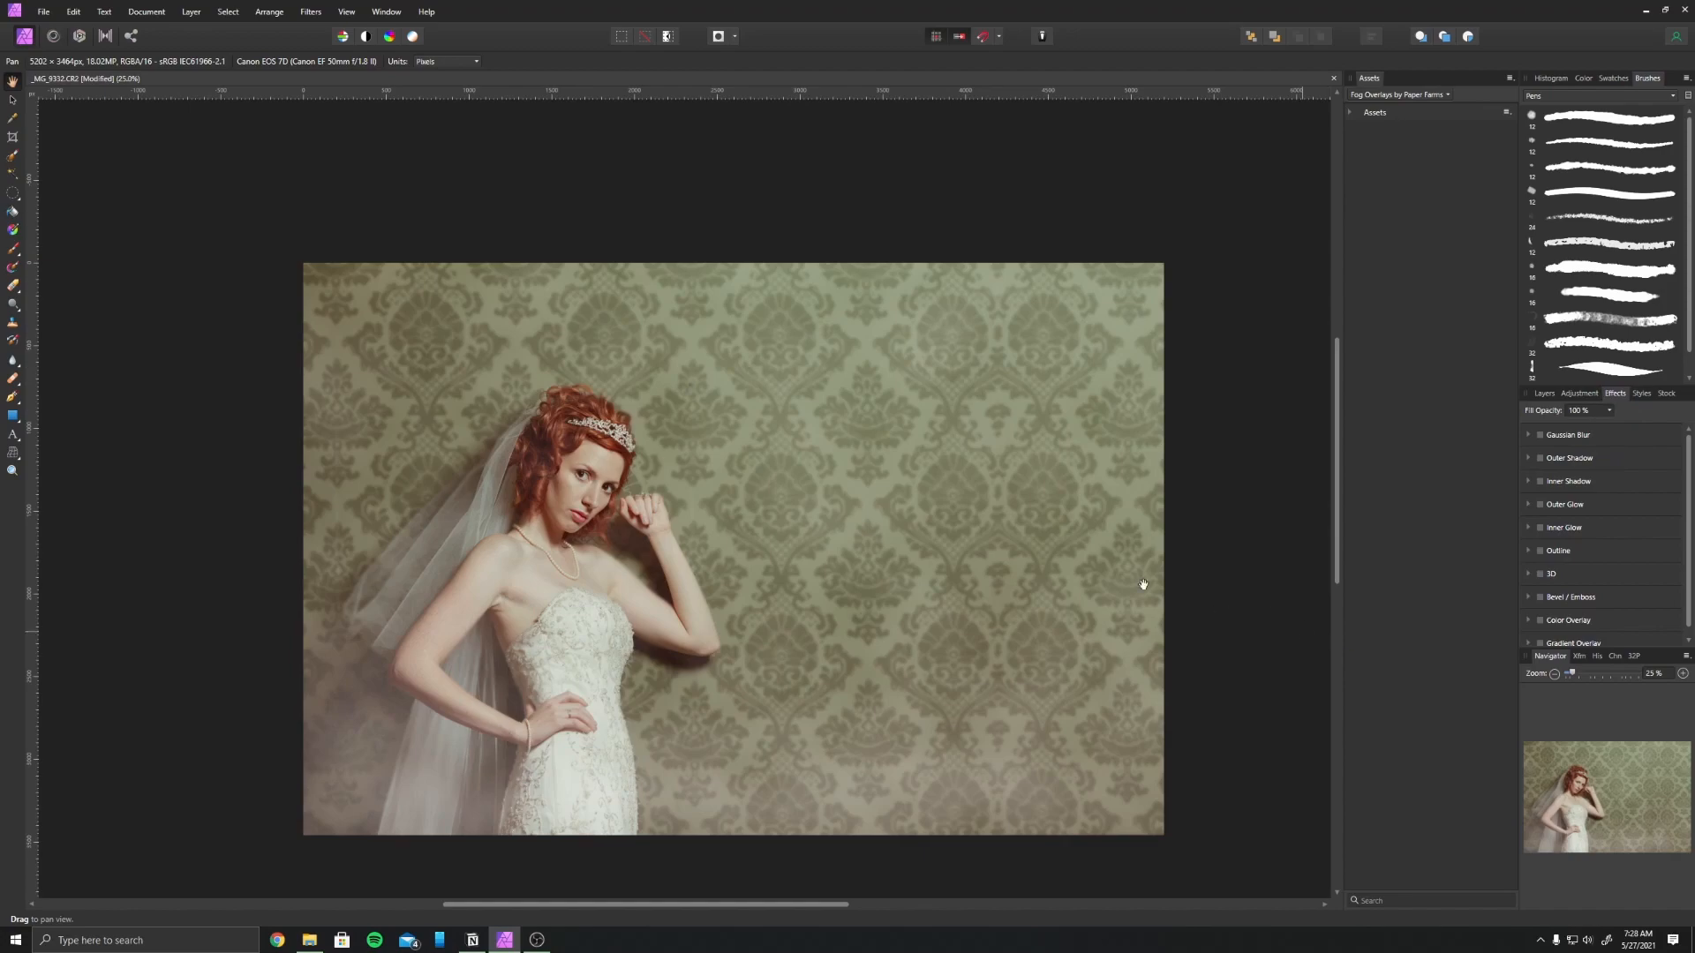
{"action": "left_click", "coordinate": [1669, 393]}
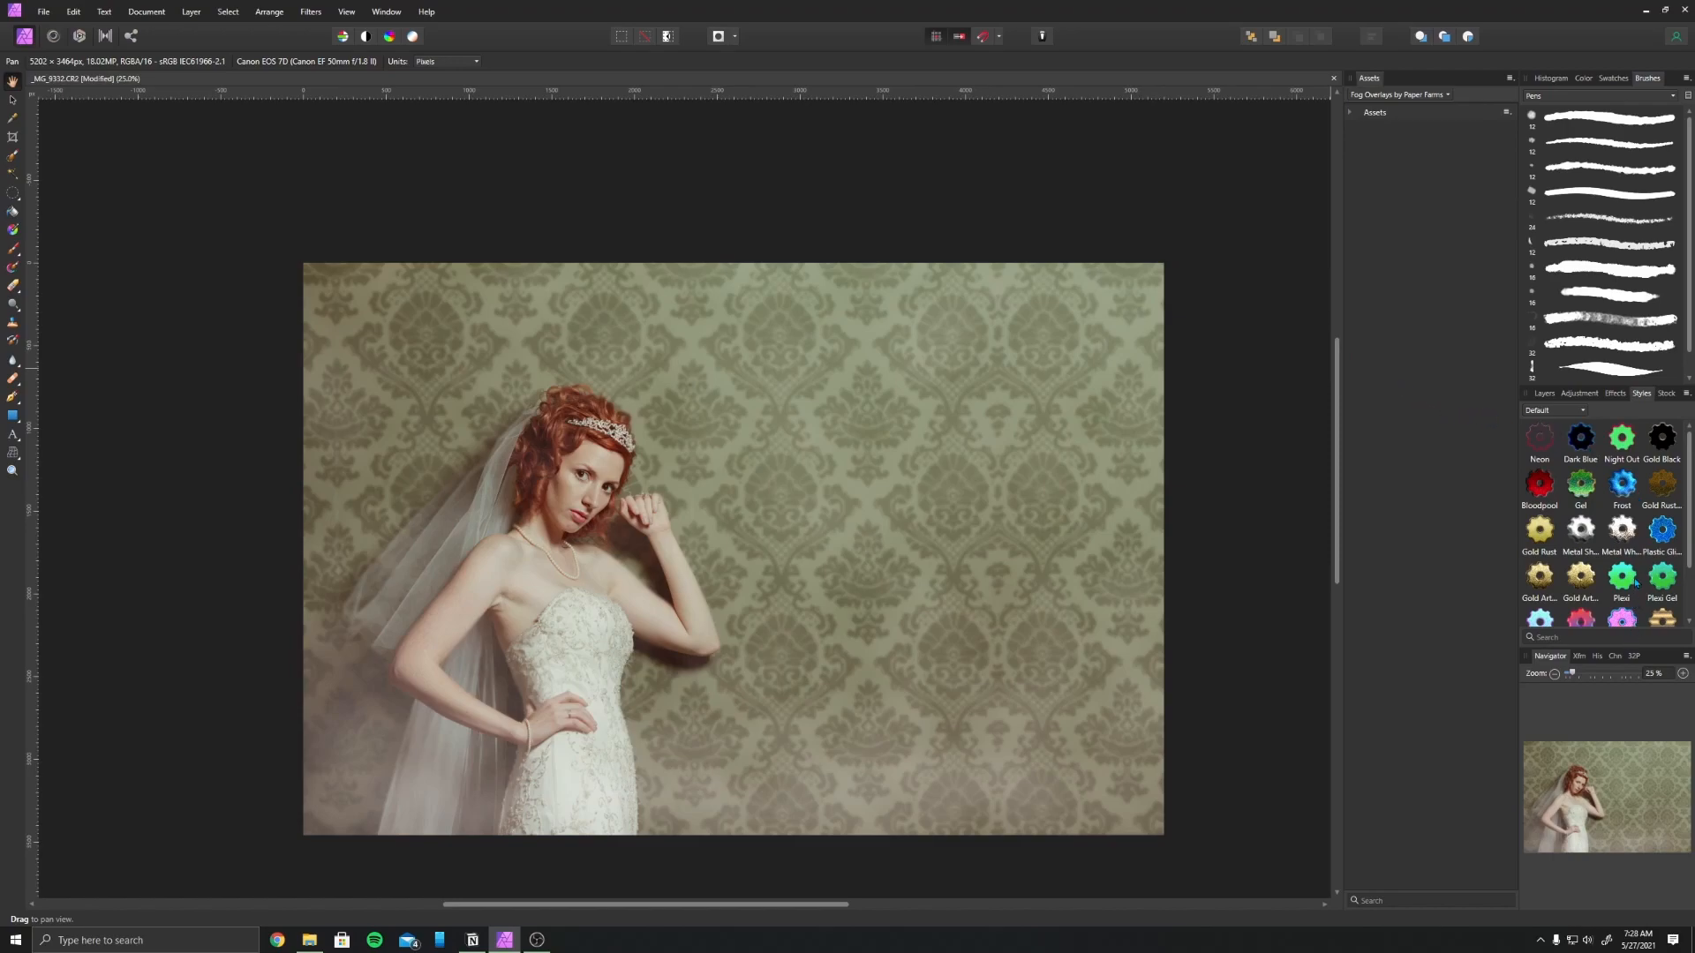
{"action": "left_click", "coordinate": [1665, 394]}
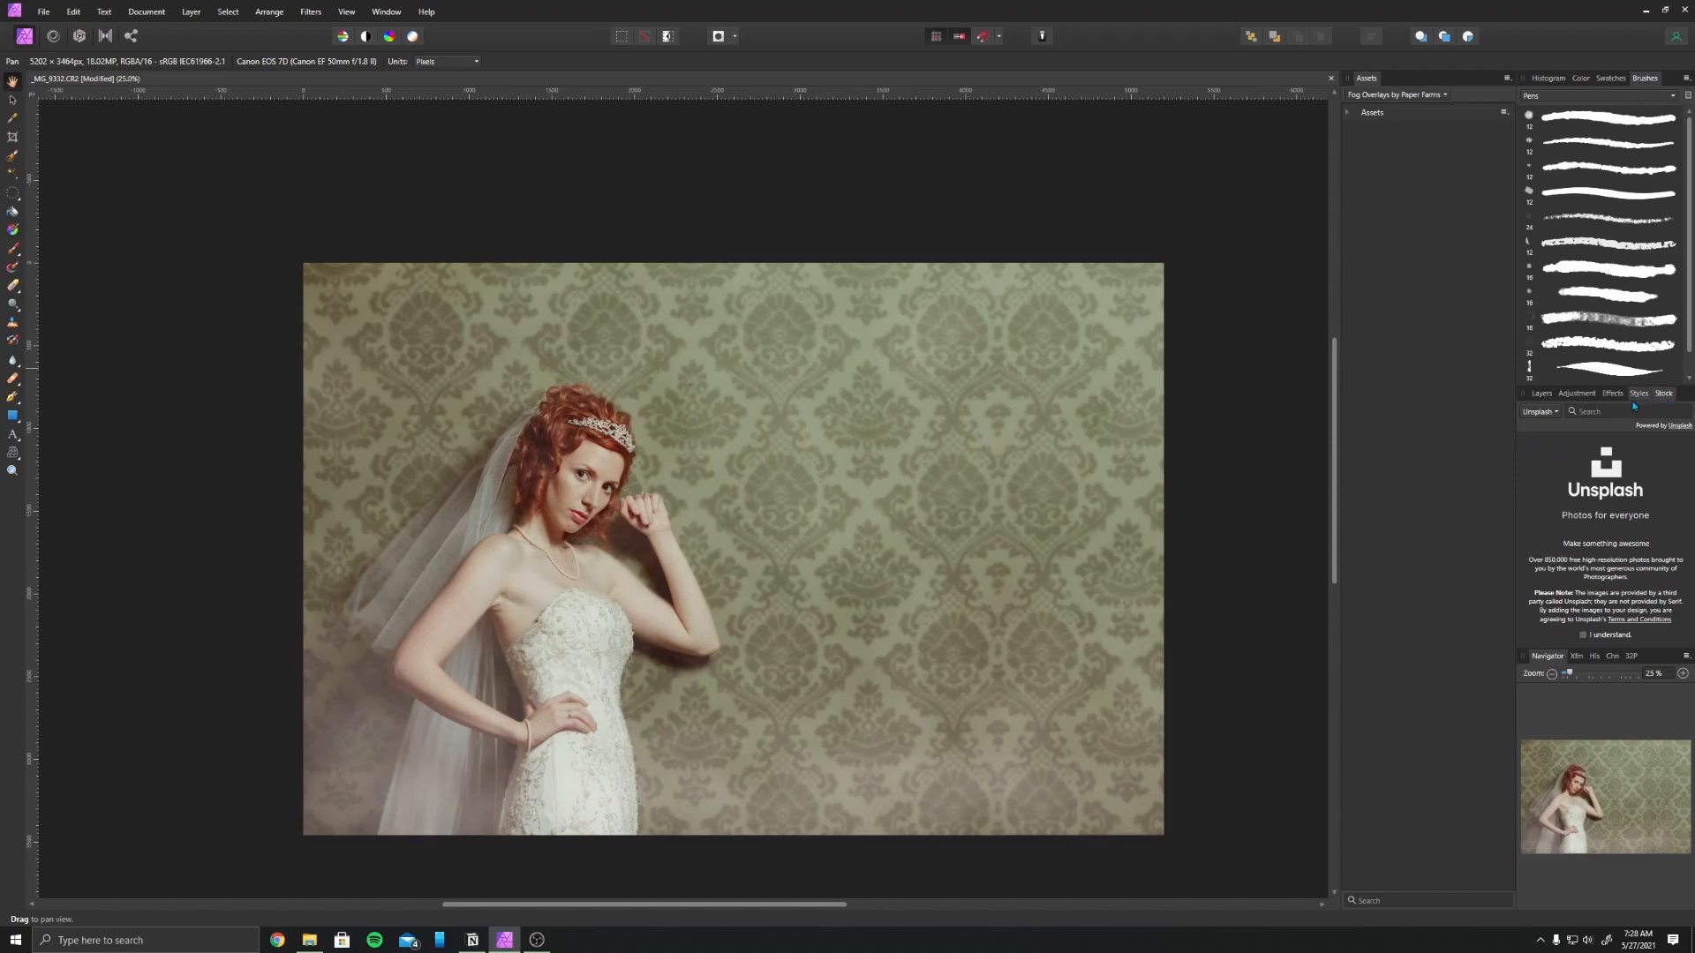
{"action": "left_click", "coordinate": [1636, 395]}
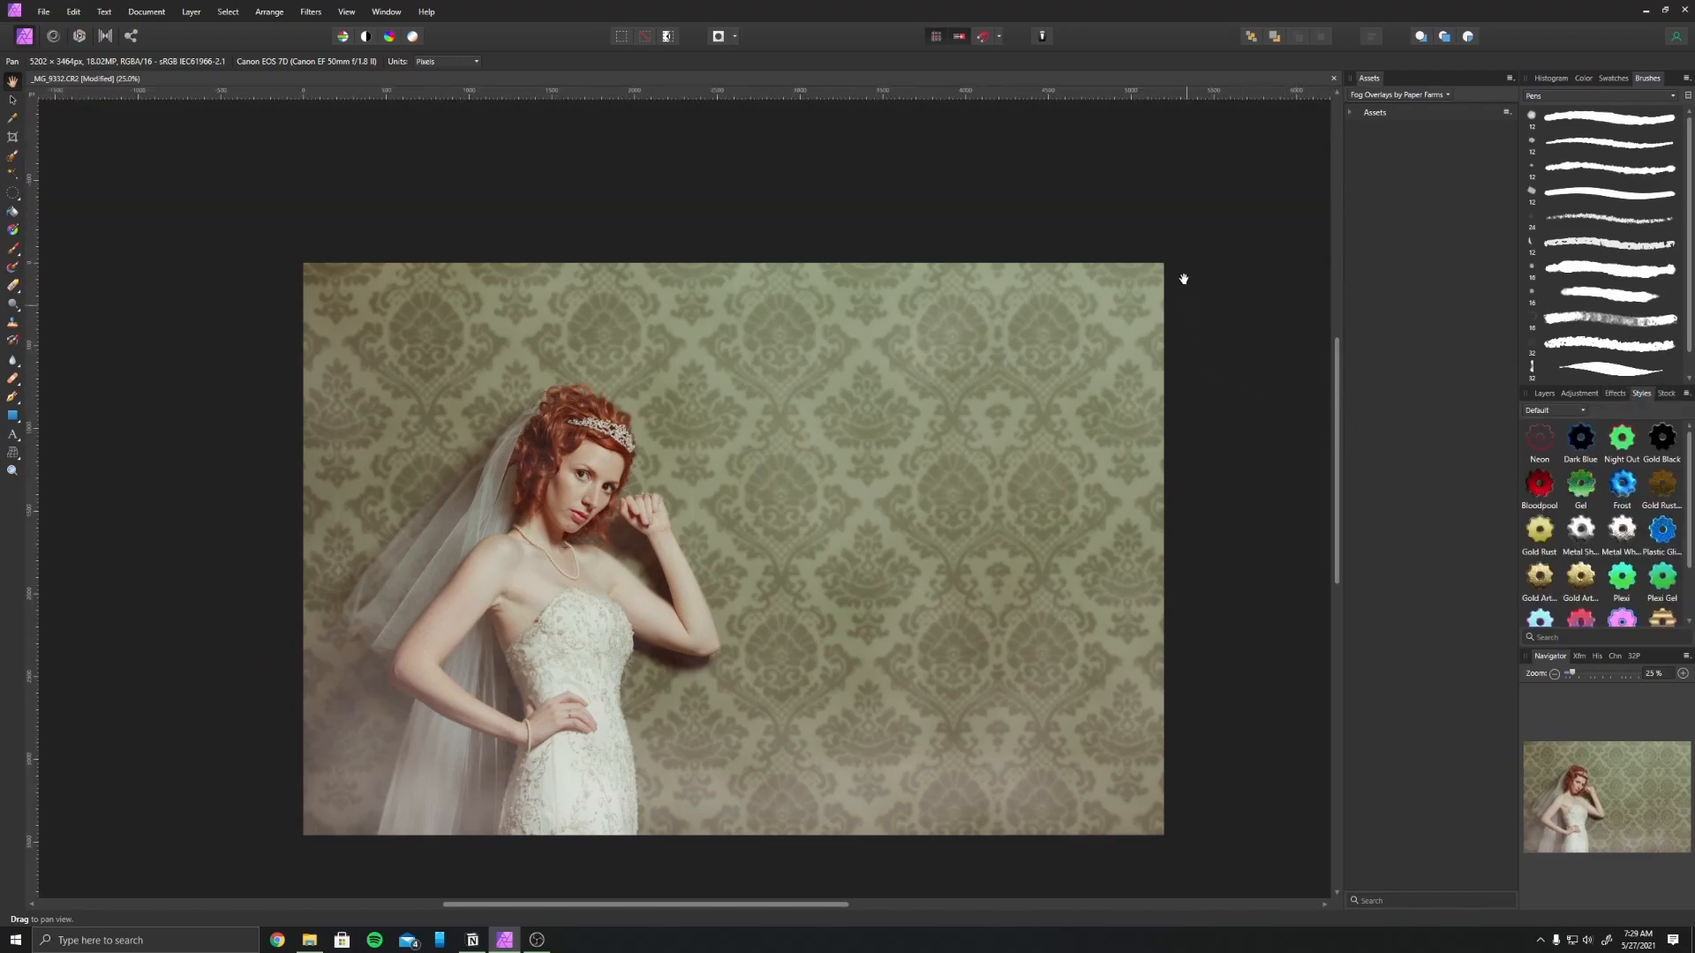
{"action": "left_click", "coordinate": [1615, 395]}
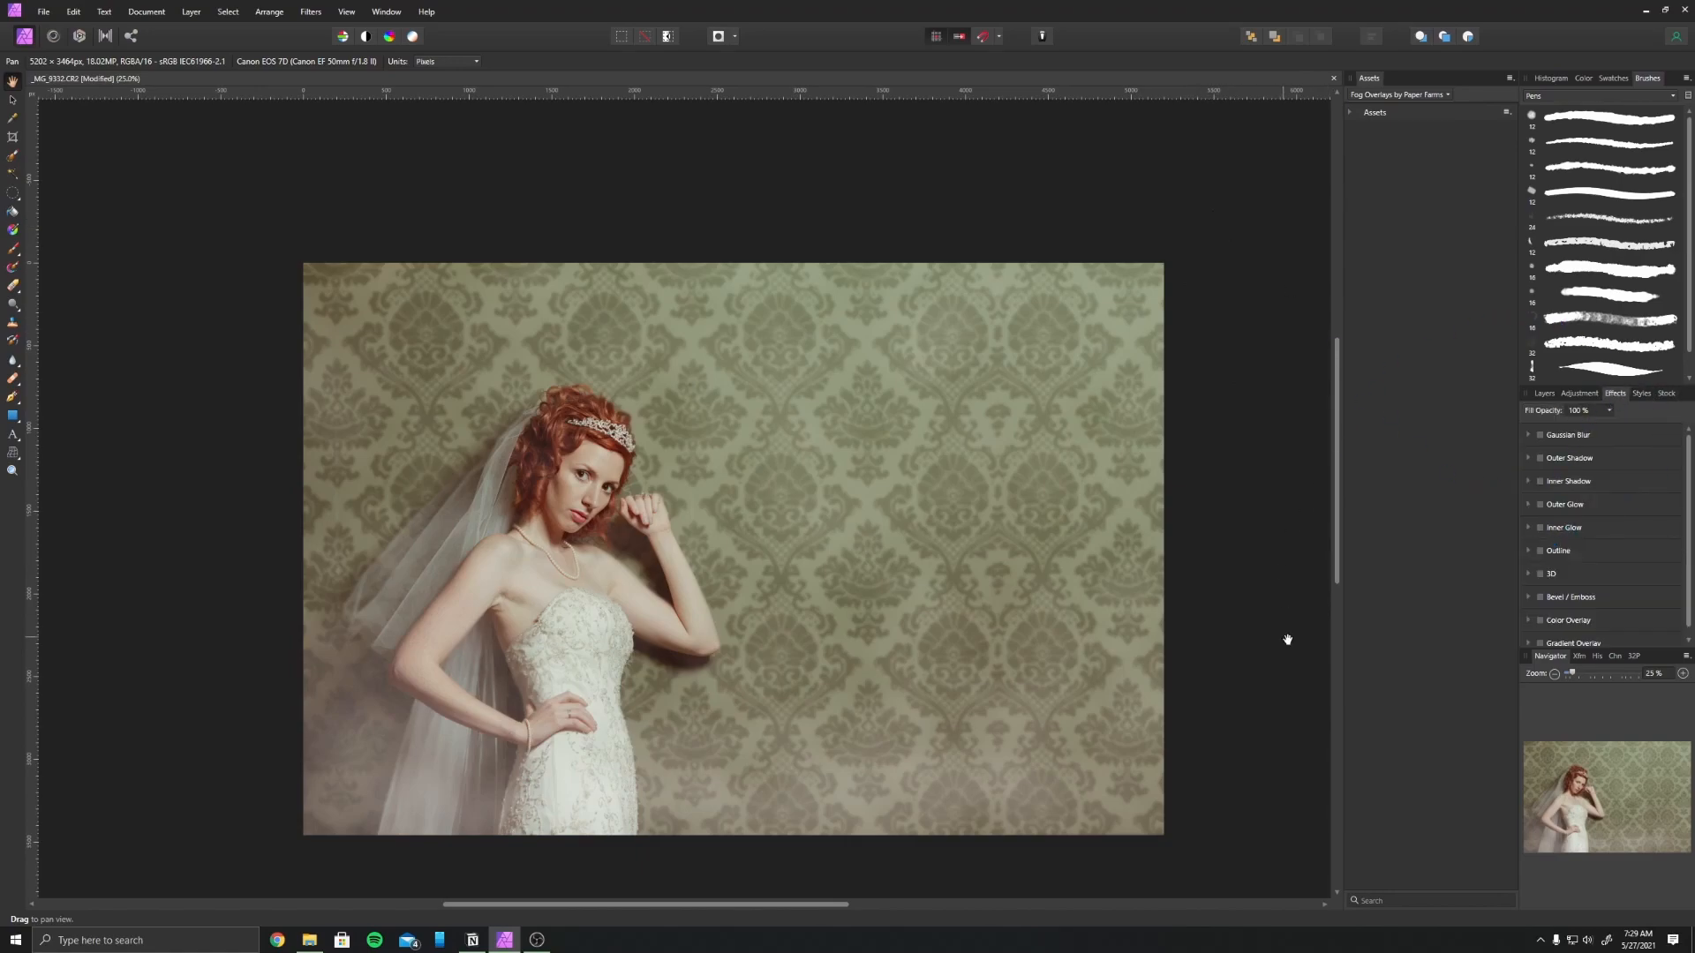
{"action": "left_click", "coordinate": [1544, 394]}
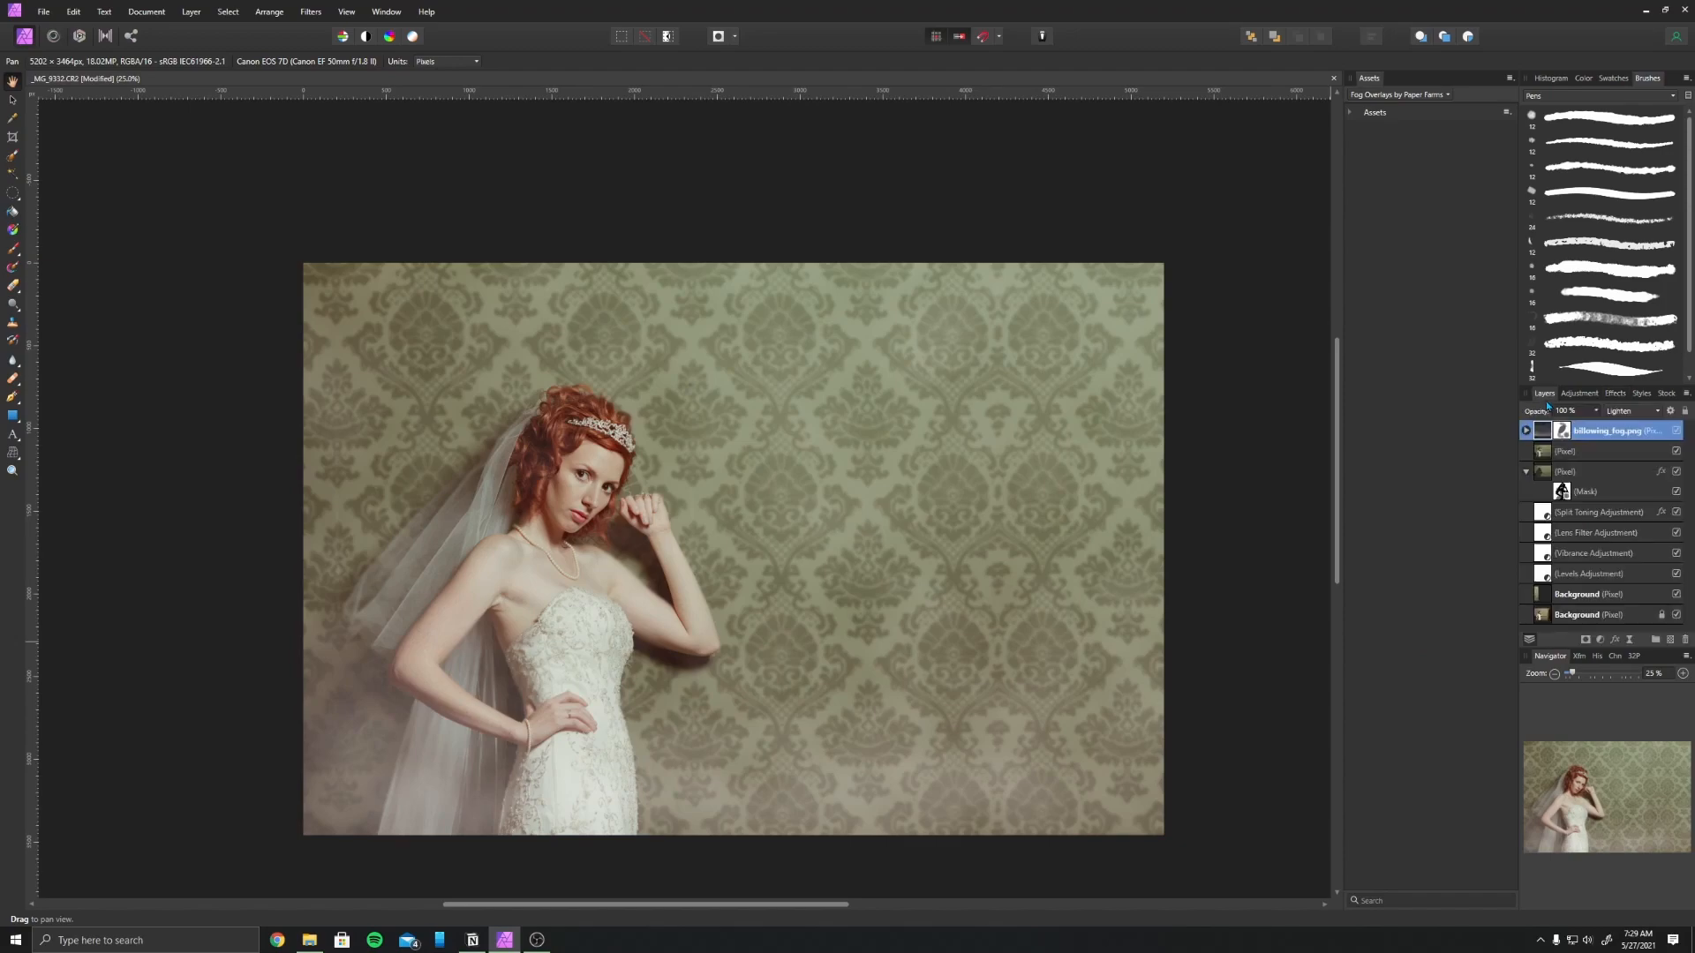
{"action": "left_click", "coordinate": [1580, 396]}
{"action": "left_click", "coordinate": [1616, 396]}
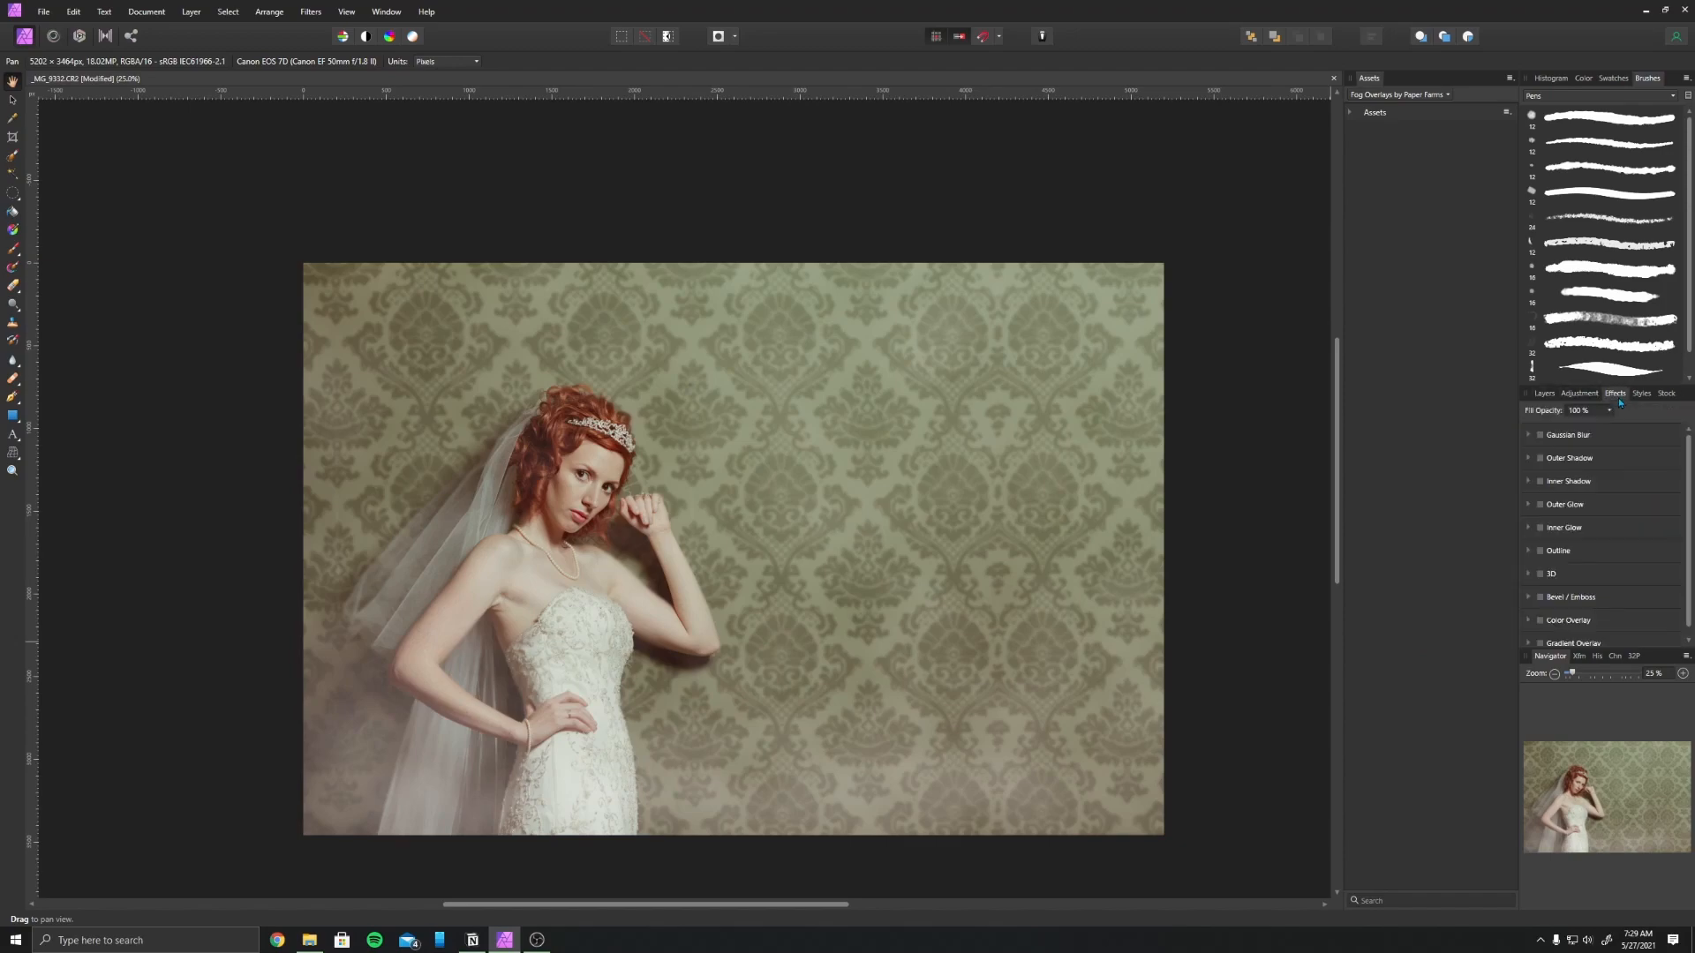
Look over the swatches and brushes, and display the photo's histogram for all channels.
{"action": "left_click", "coordinate": [1608, 83]}
{"action": "left_click", "coordinate": [1640, 80]}
{"action": "left_click", "coordinate": [1551, 79]}
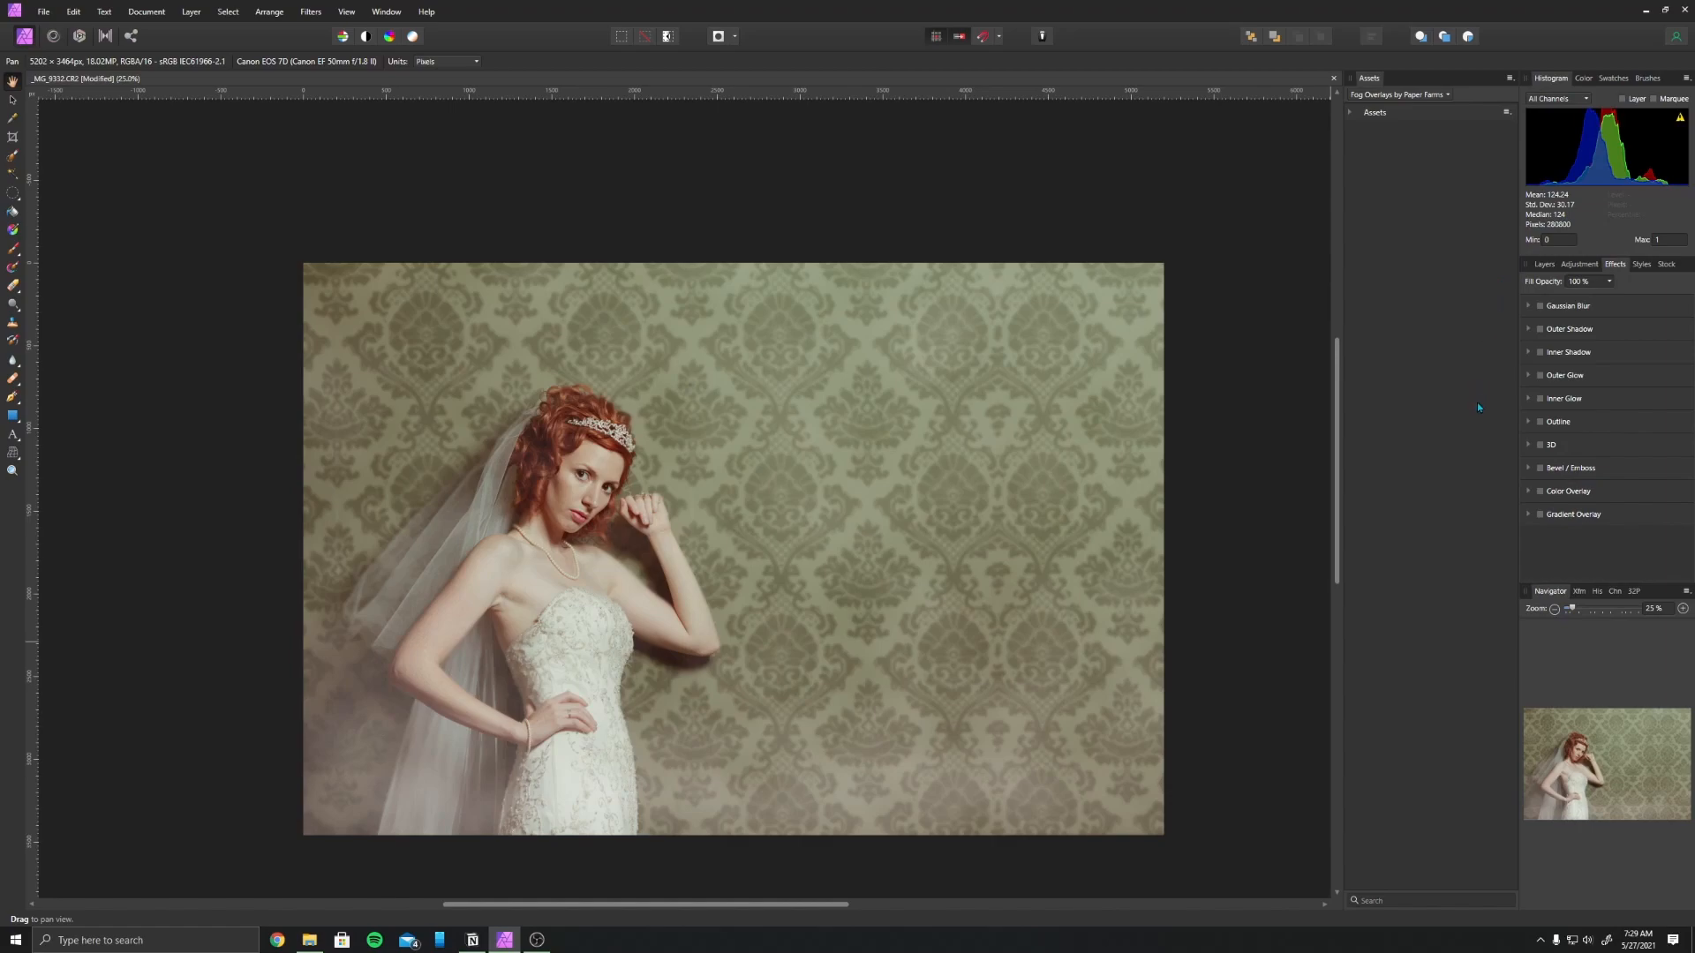
Add a default Vibrance adjustment above the fog layer and show the layer stack.
{"action": "left_click", "coordinate": [1579, 264]}
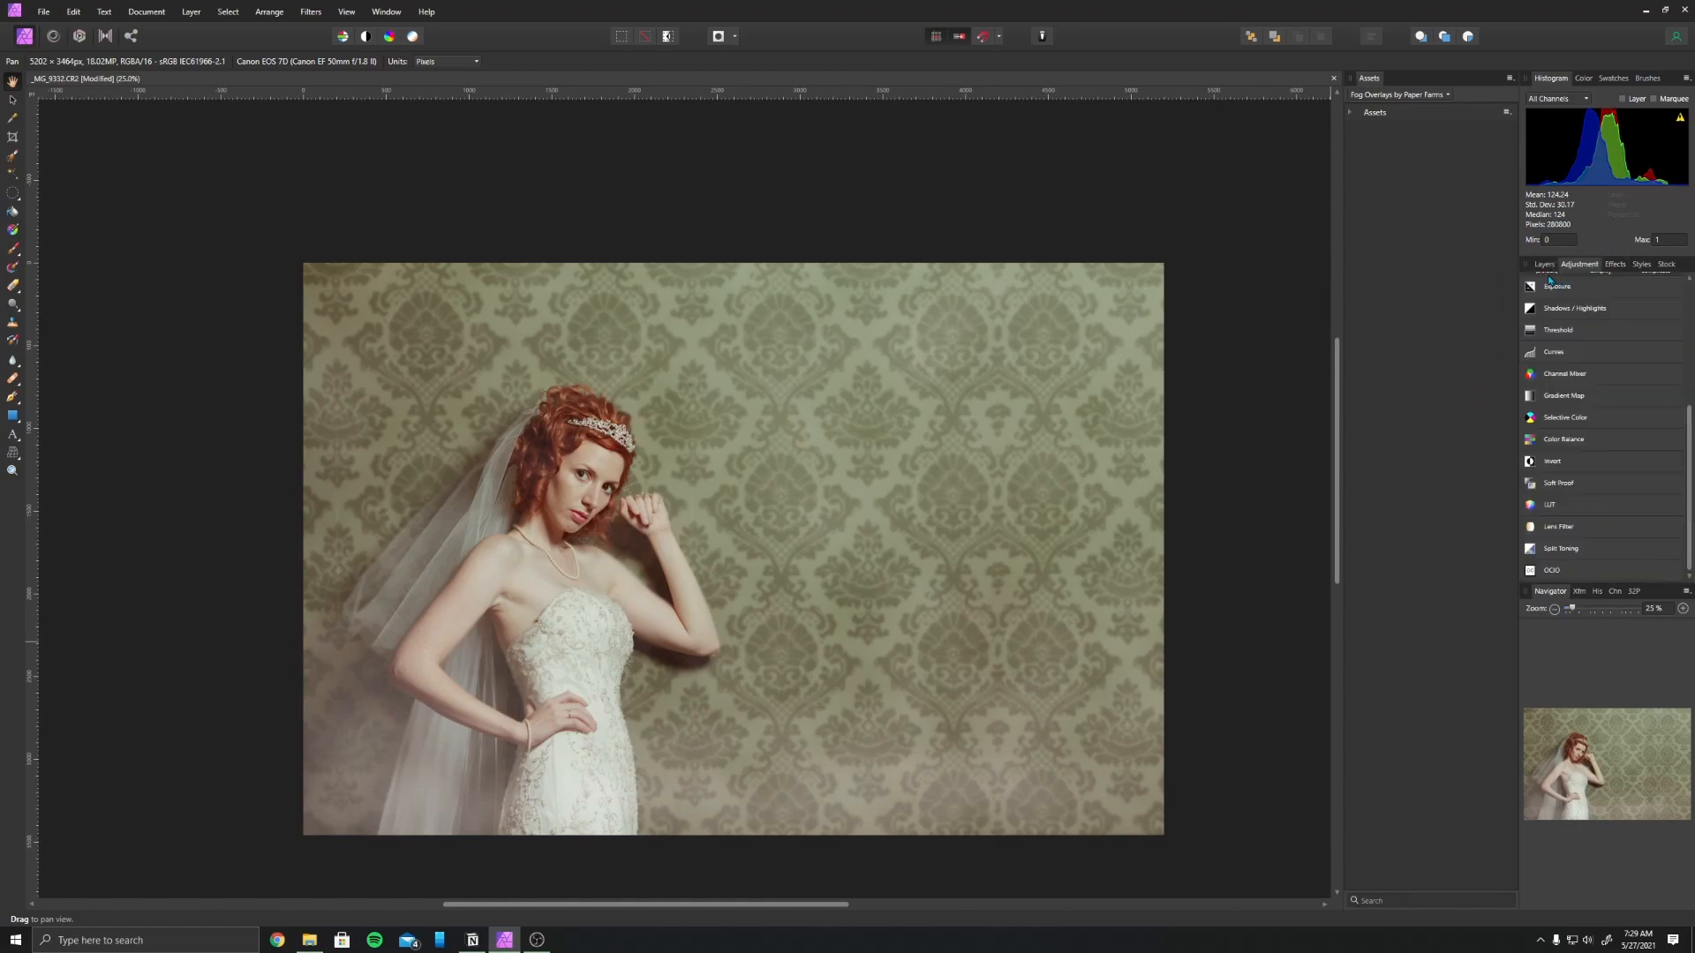
{"action": "left_click", "coordinate": [1545, 272]}
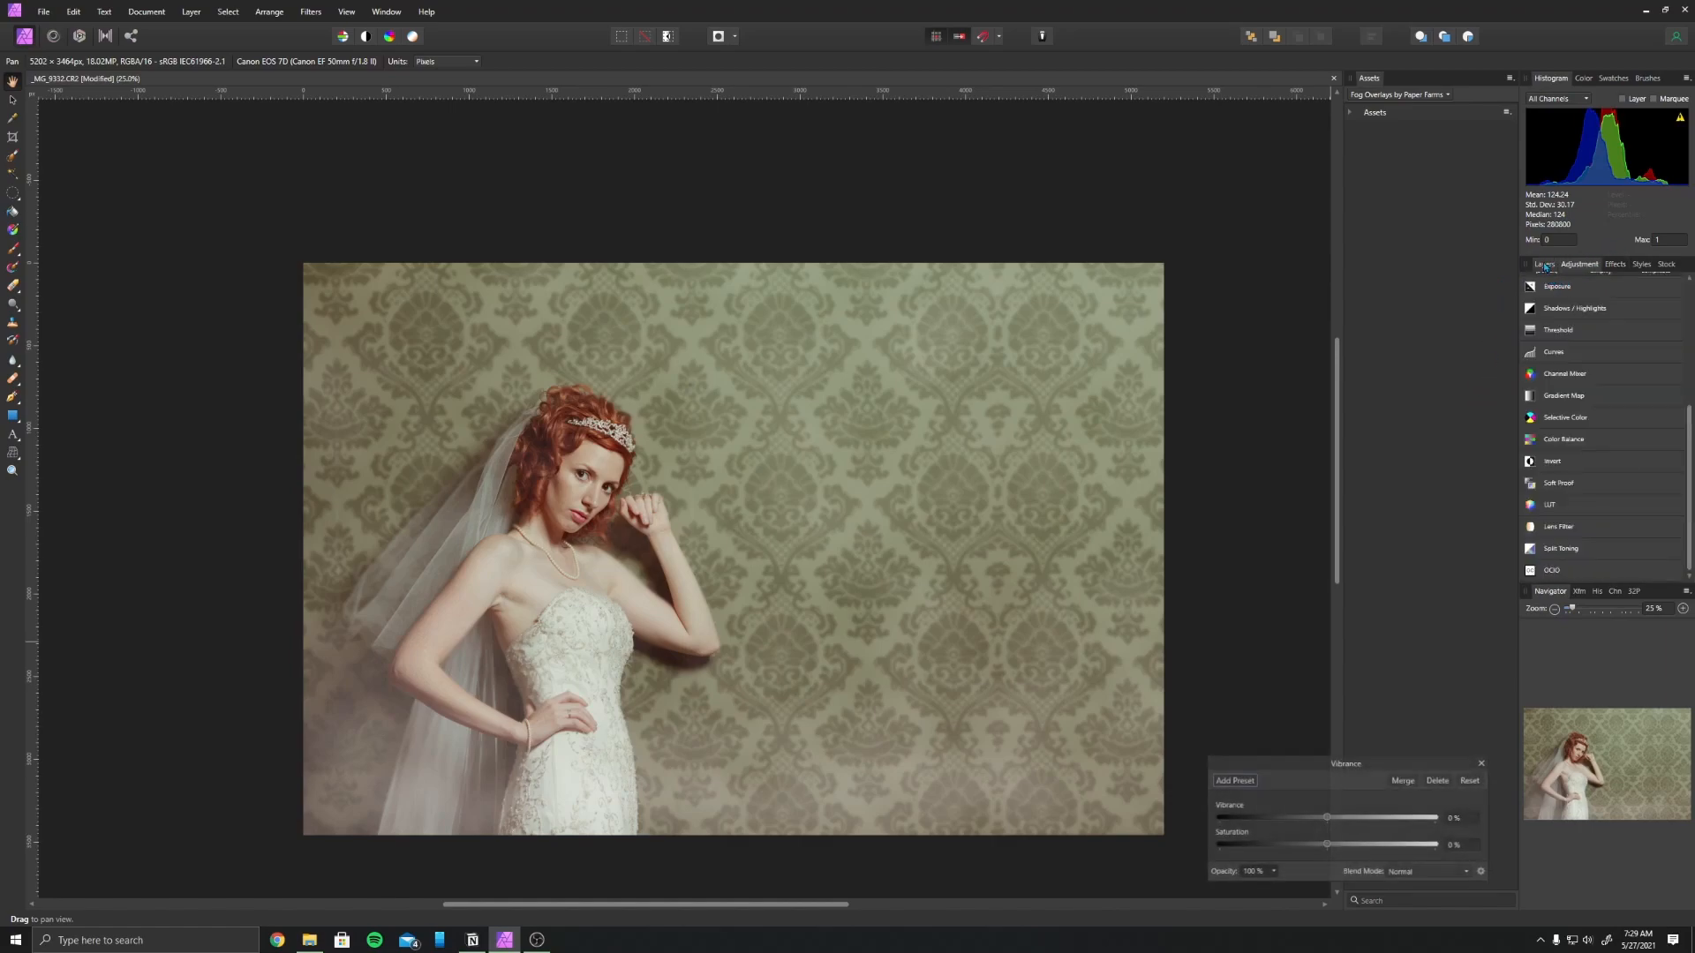
{"action": "left_click", "coordinate": [1483, 763]}
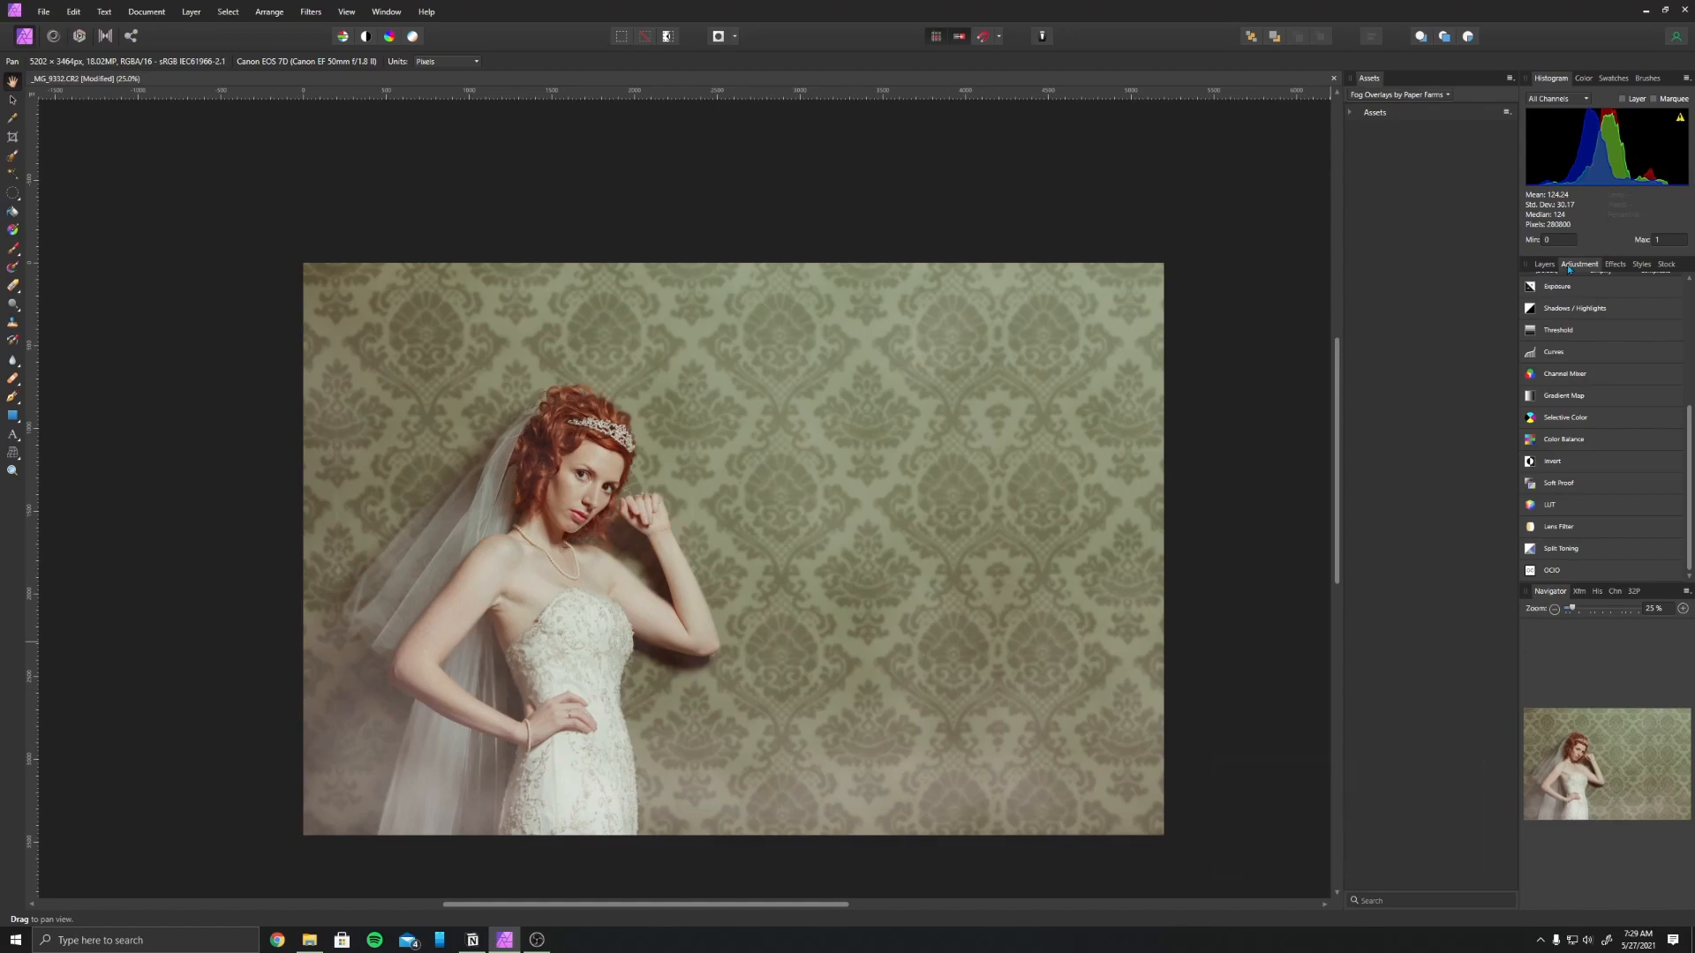
{"action": "left_click", "coordinate": [1544, 264]}
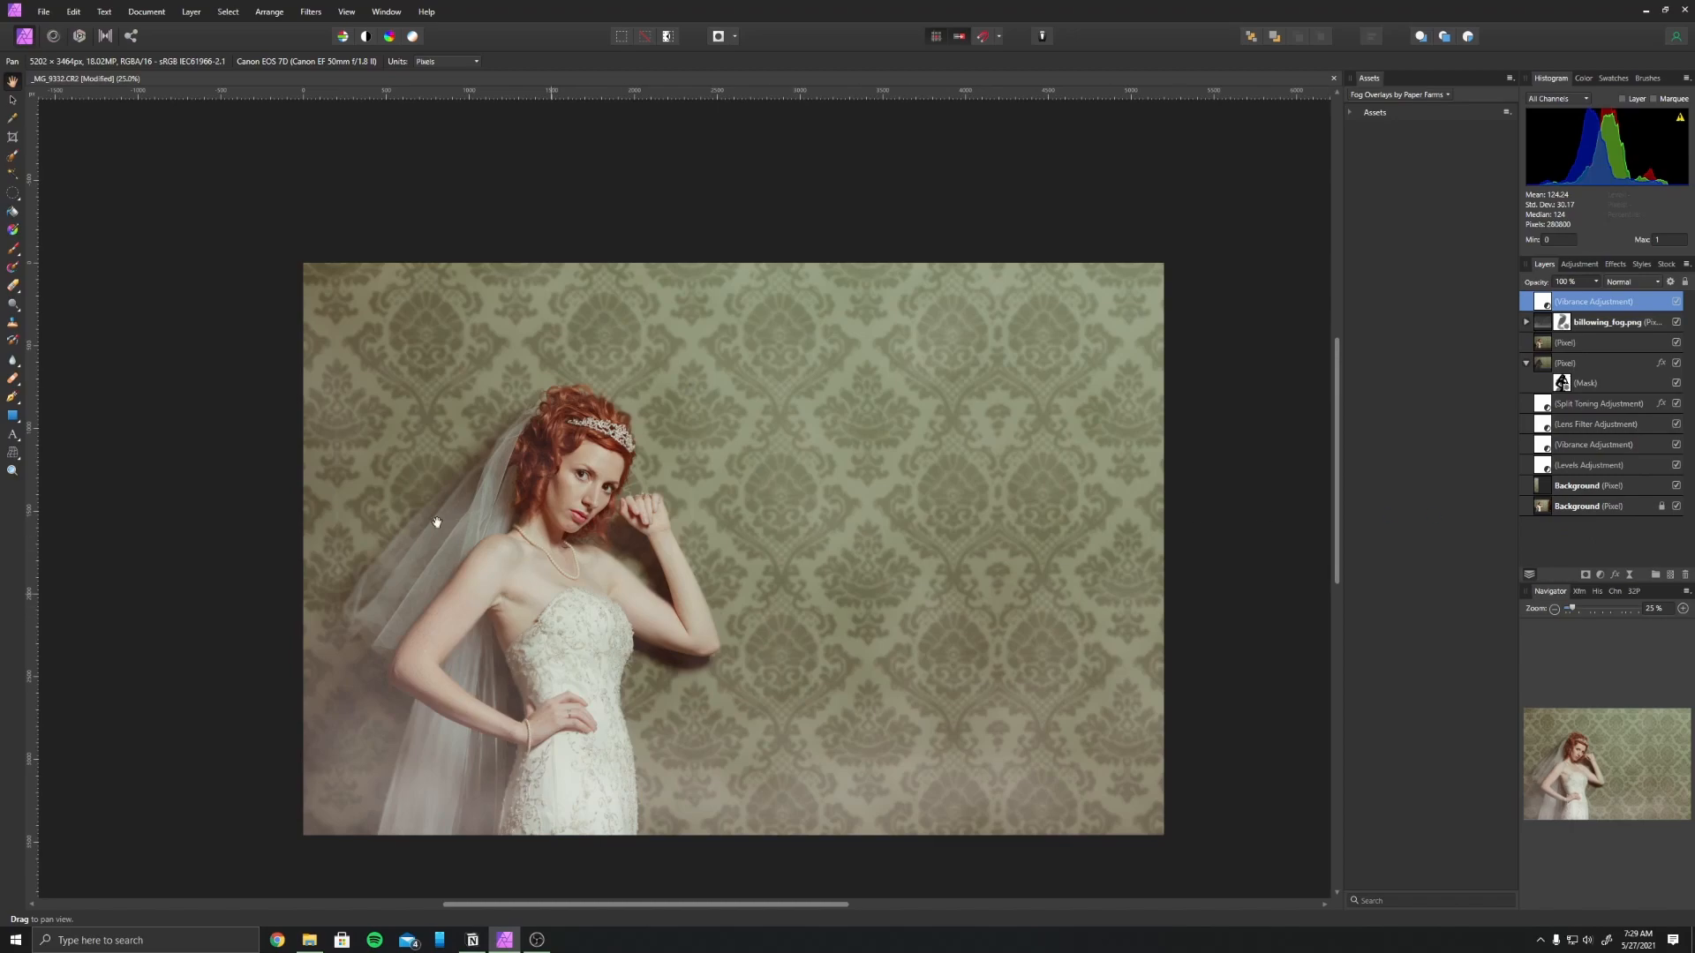
{"action": "left_click", "coordinate": [269, 12]}
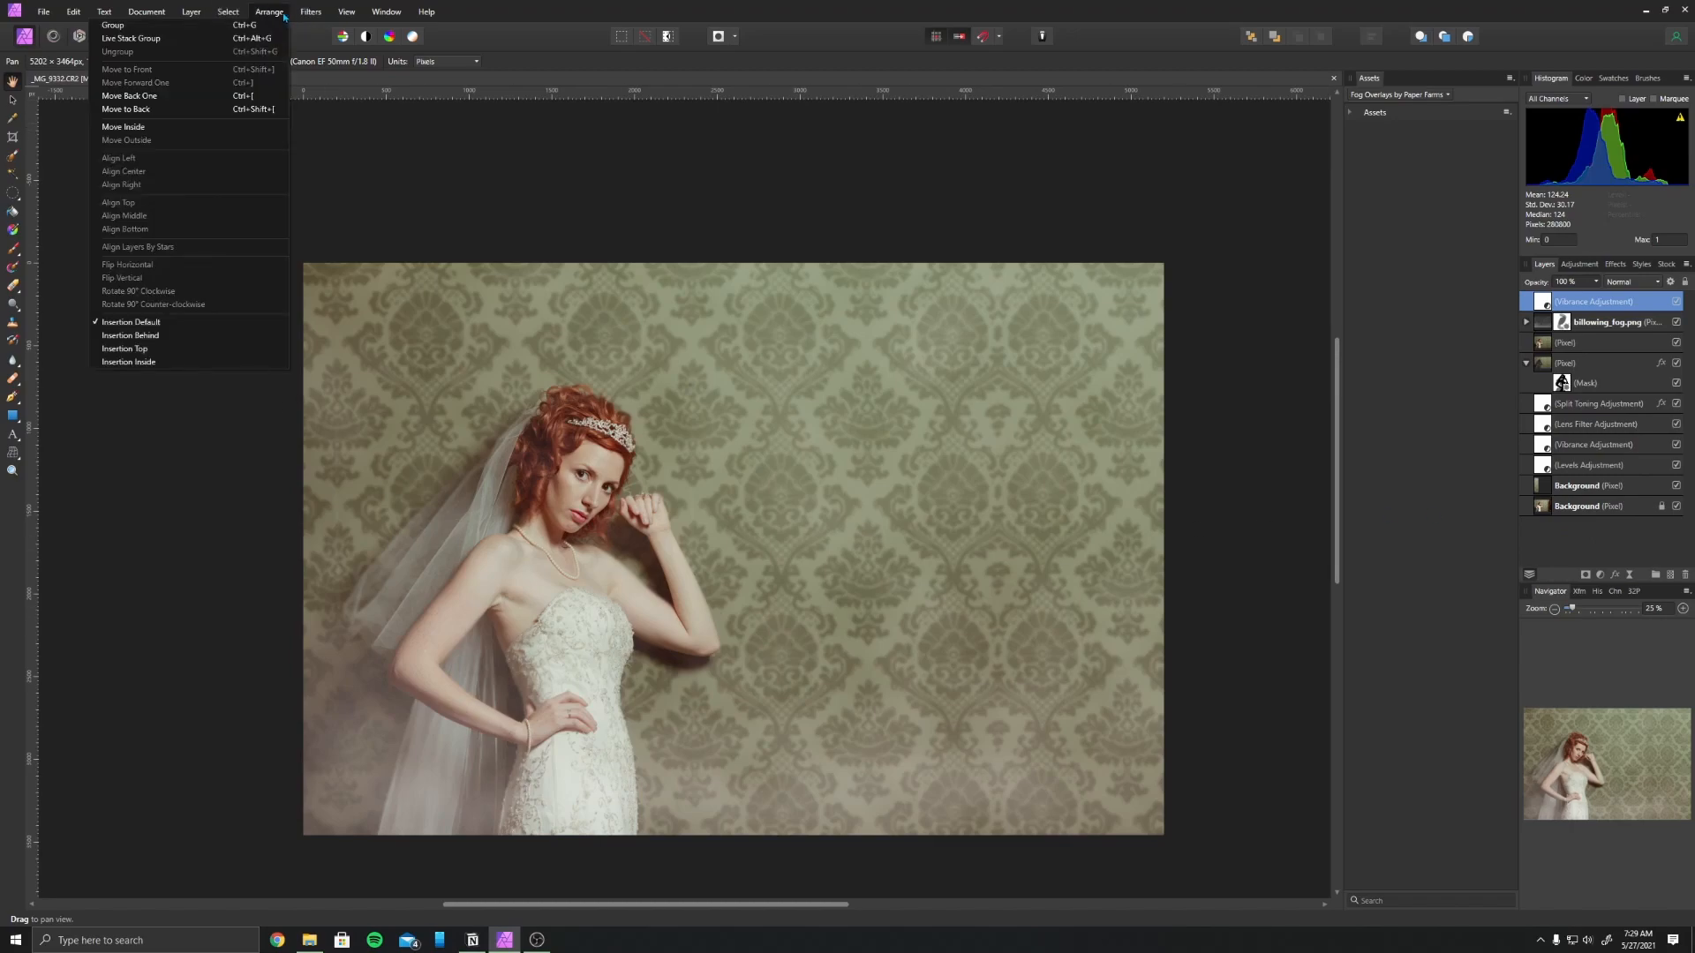
{"action": "mouse_move", "coordinate": [341, 14]}
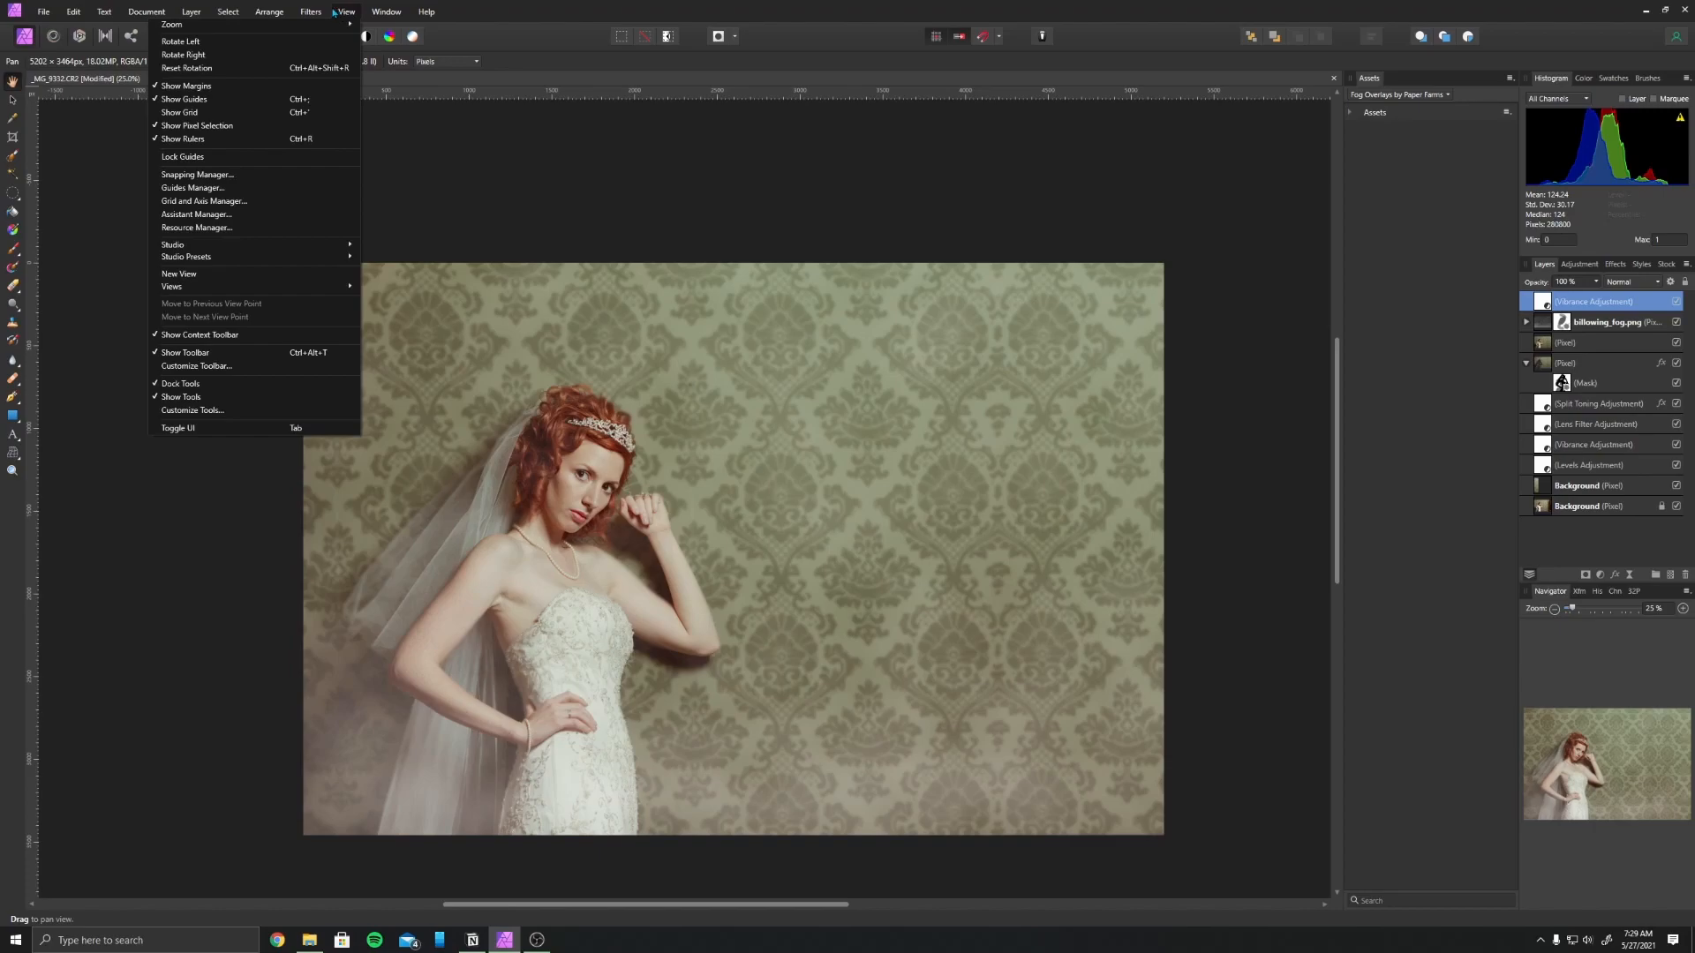
{"action": "mouse_move", "coordinate": [136, 14]}
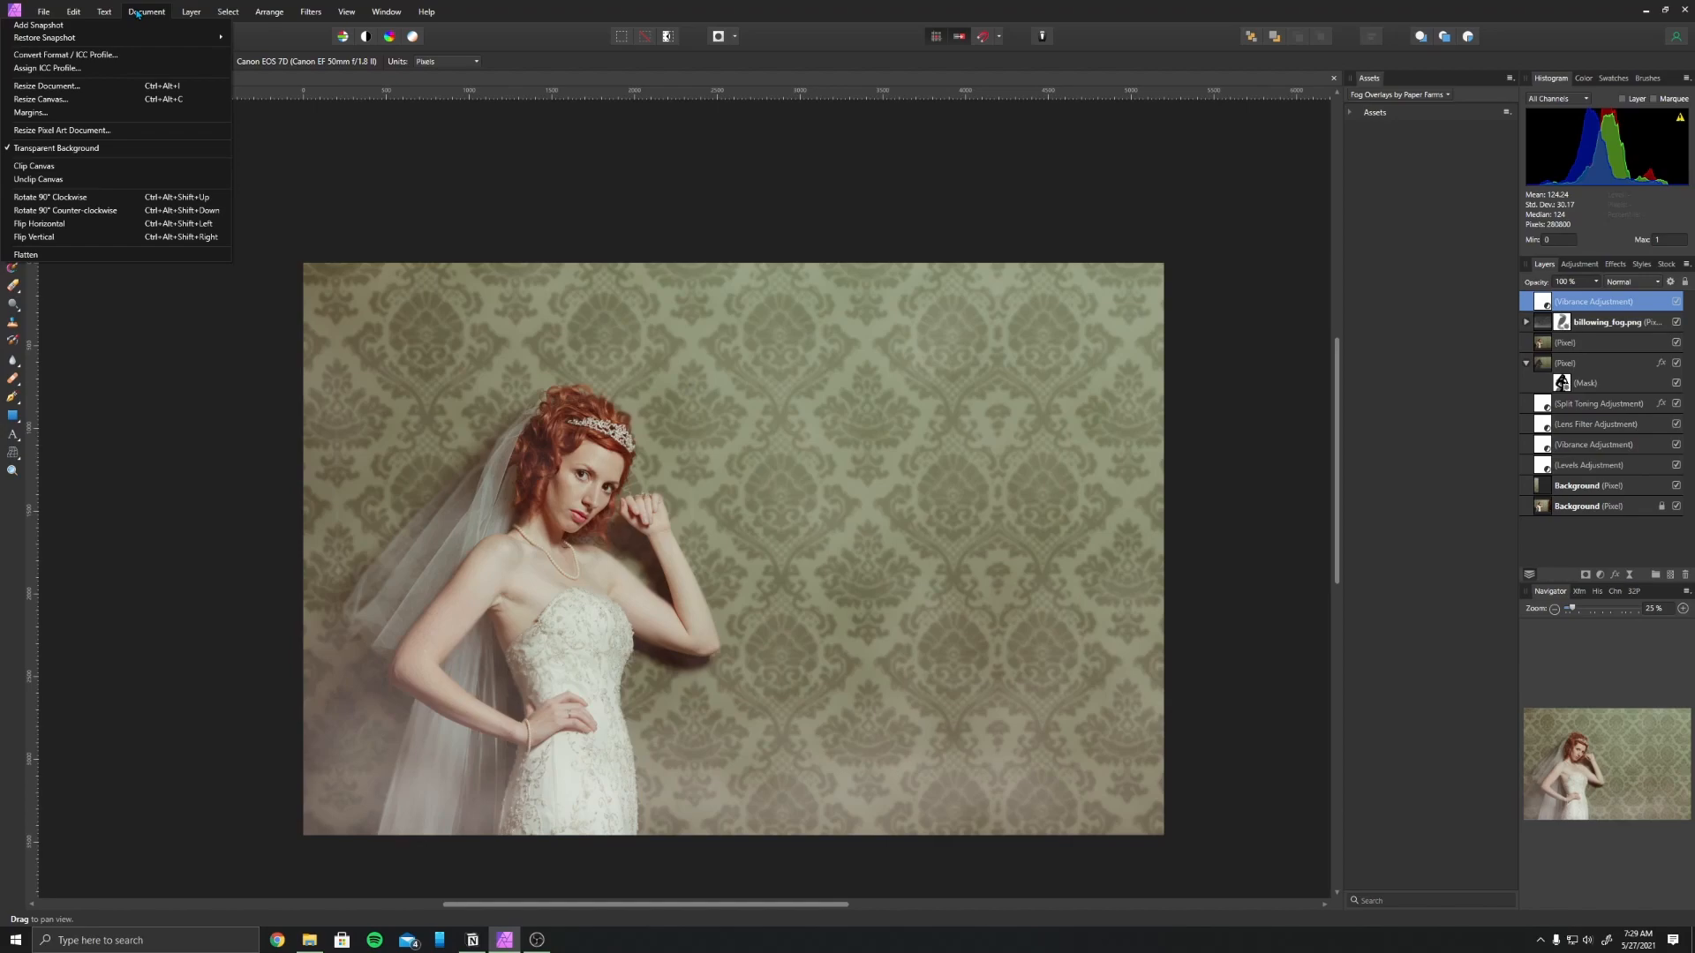
{"action": "left_click", "coordinate": [378, 166]}
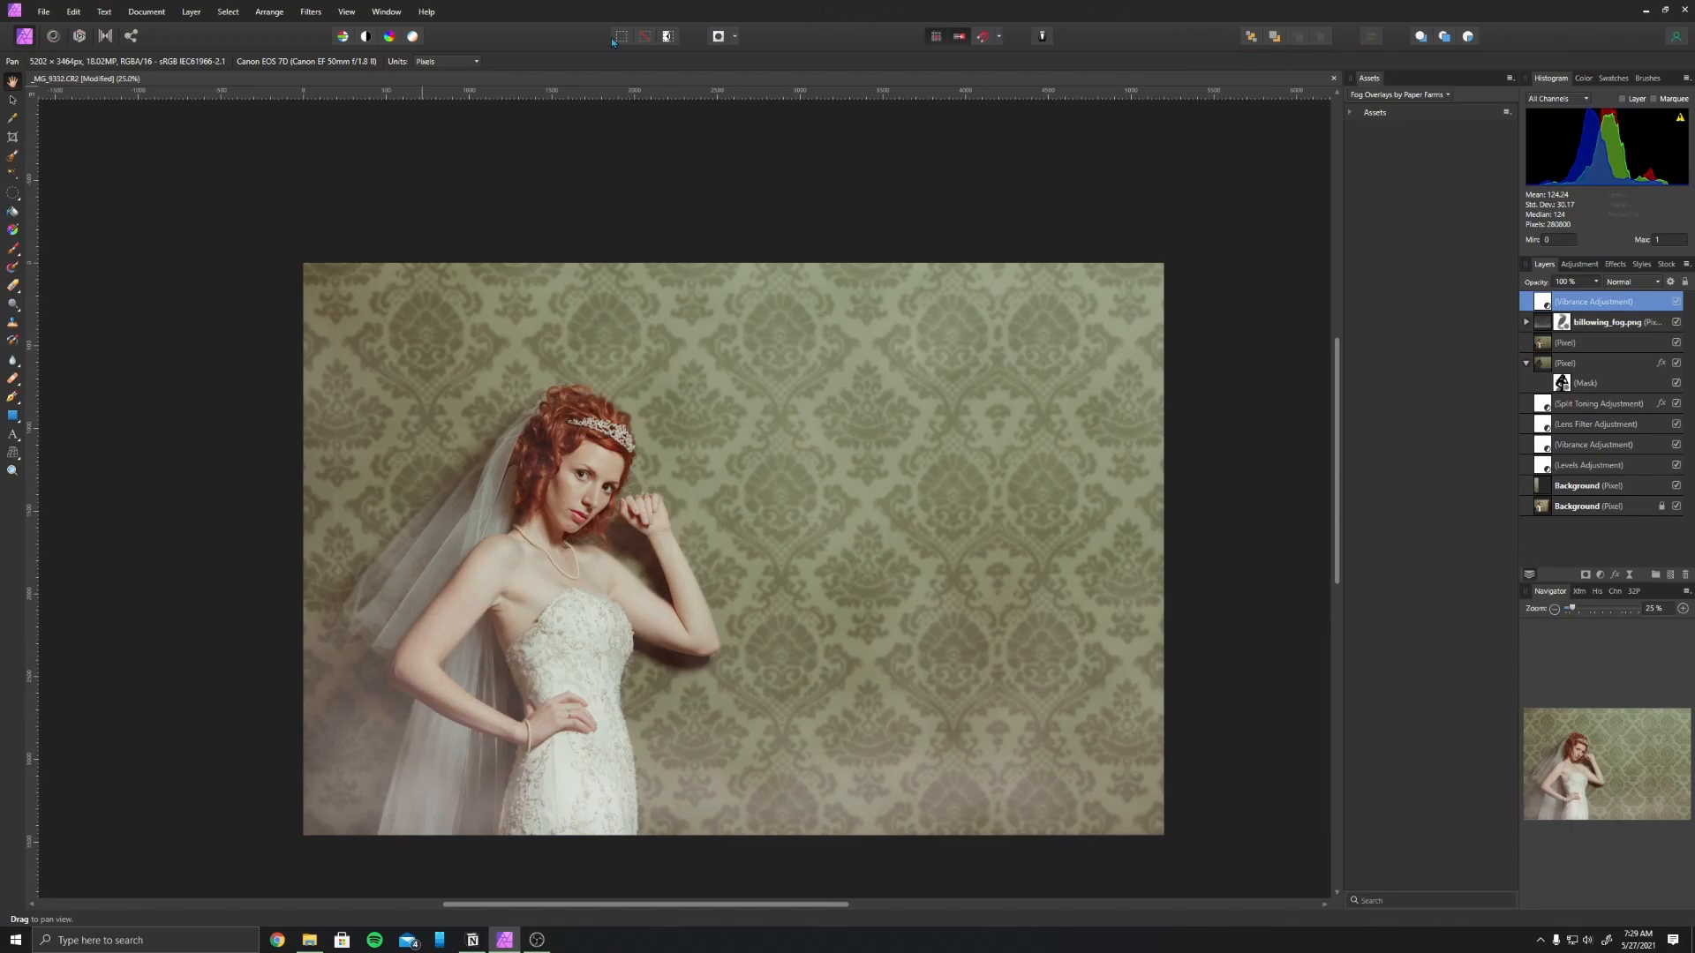
{"action": "left_click", "coordinate": [51, 37]}
{"action": "scroll", "coordinate": [806, 485], "scroll_direction": "down", "scroll_amount": 1}
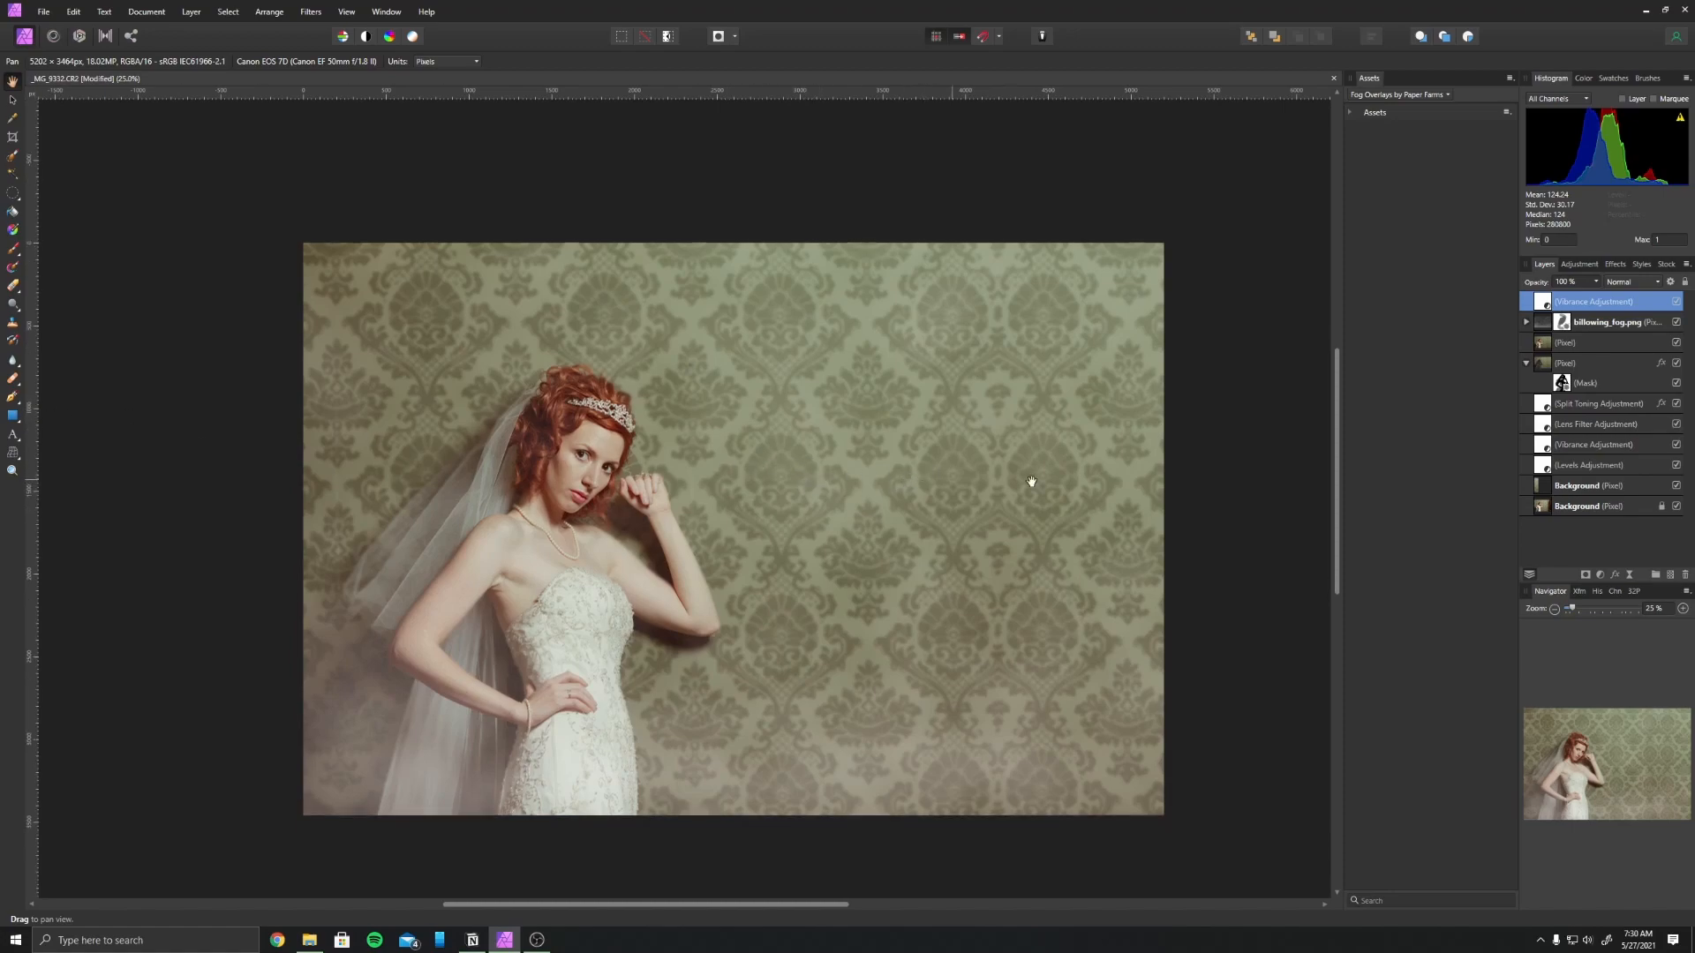
Delete the Vibrance adjustment above the fog layer and expand the Fog Overlays by Paper Farms assets.
{"action": "left_click", "coordinate": [1683, 575]}
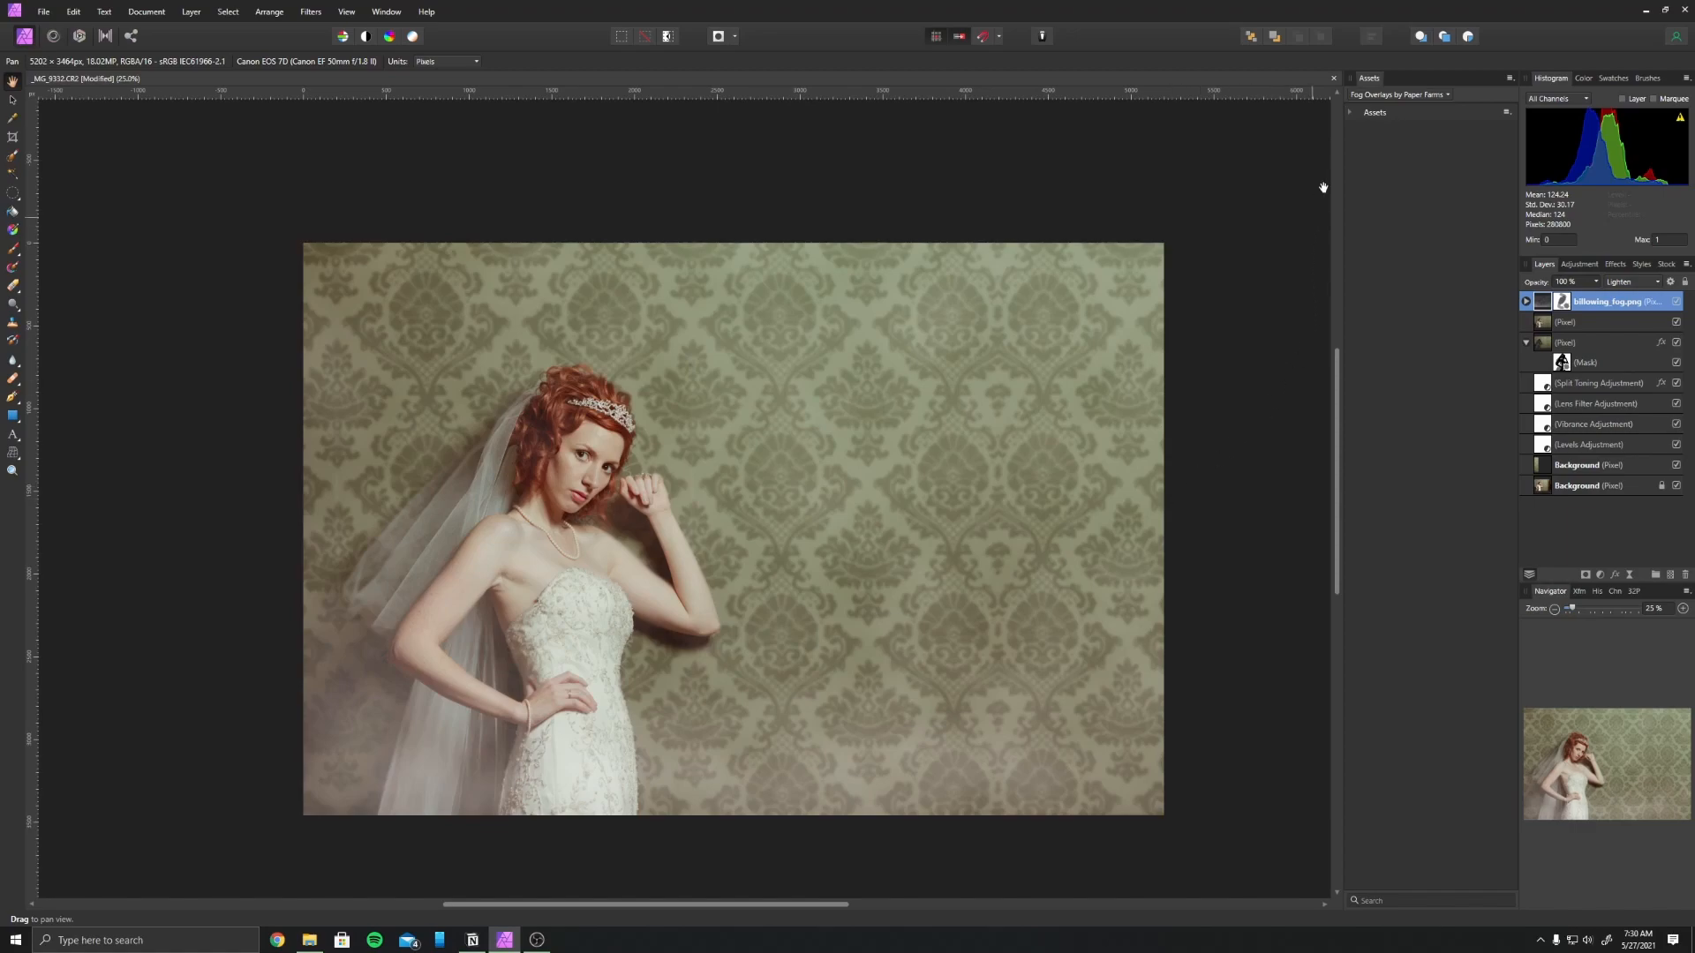
{"action": "left_click", "coordinate": [1351, 113]}
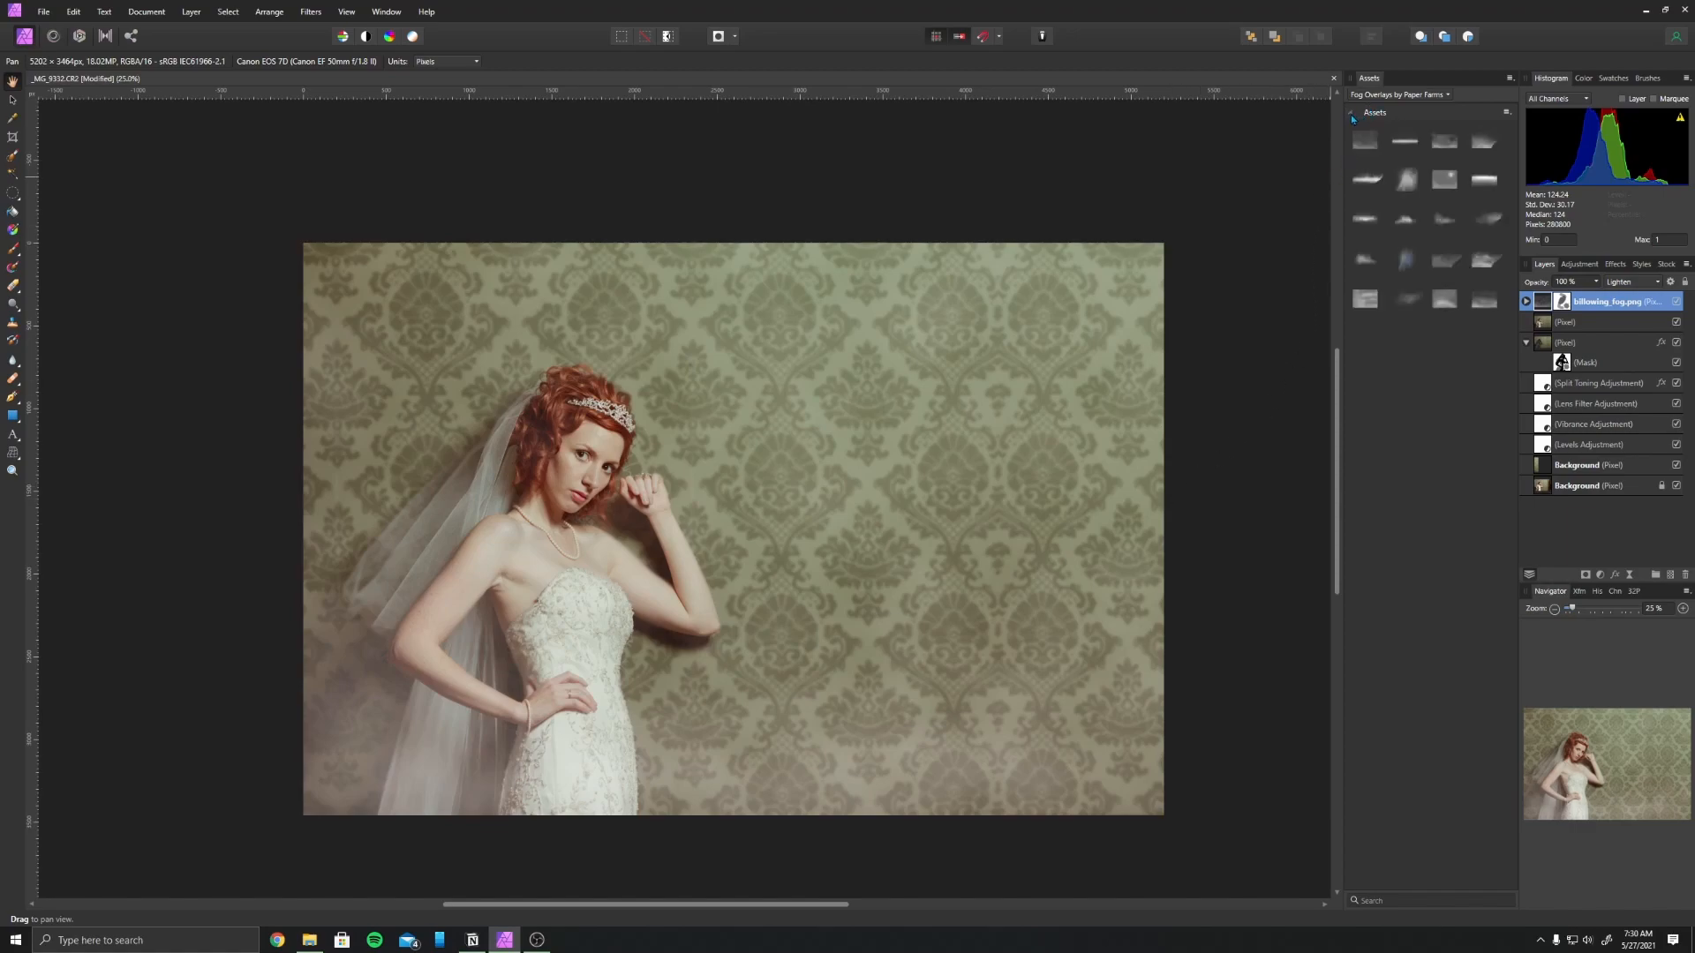